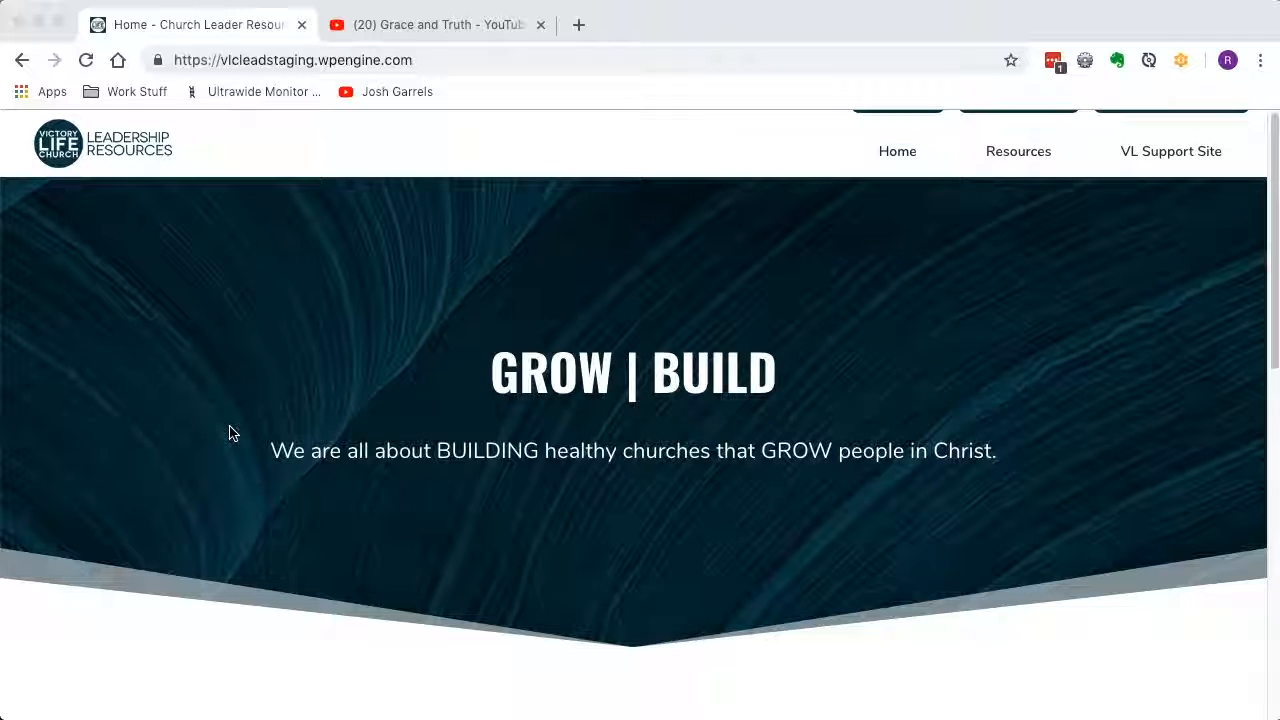
Open the blank form for adding a new resource from the site's resource dashboard.
scroll(229, 432, "down", 1)
scroll(229, 432, "down", 2)
scroll(229, 432, "up", 2)
scroll(229, 432, "down", 10)
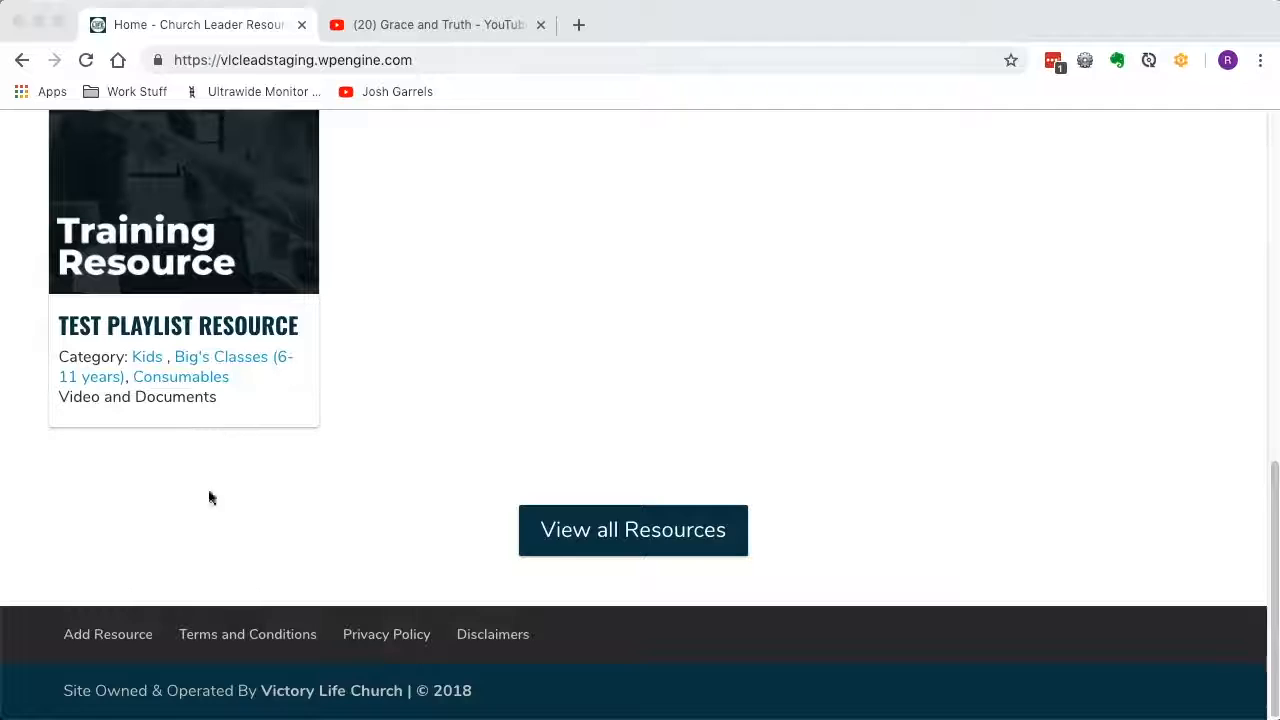
left_click(124, 640)
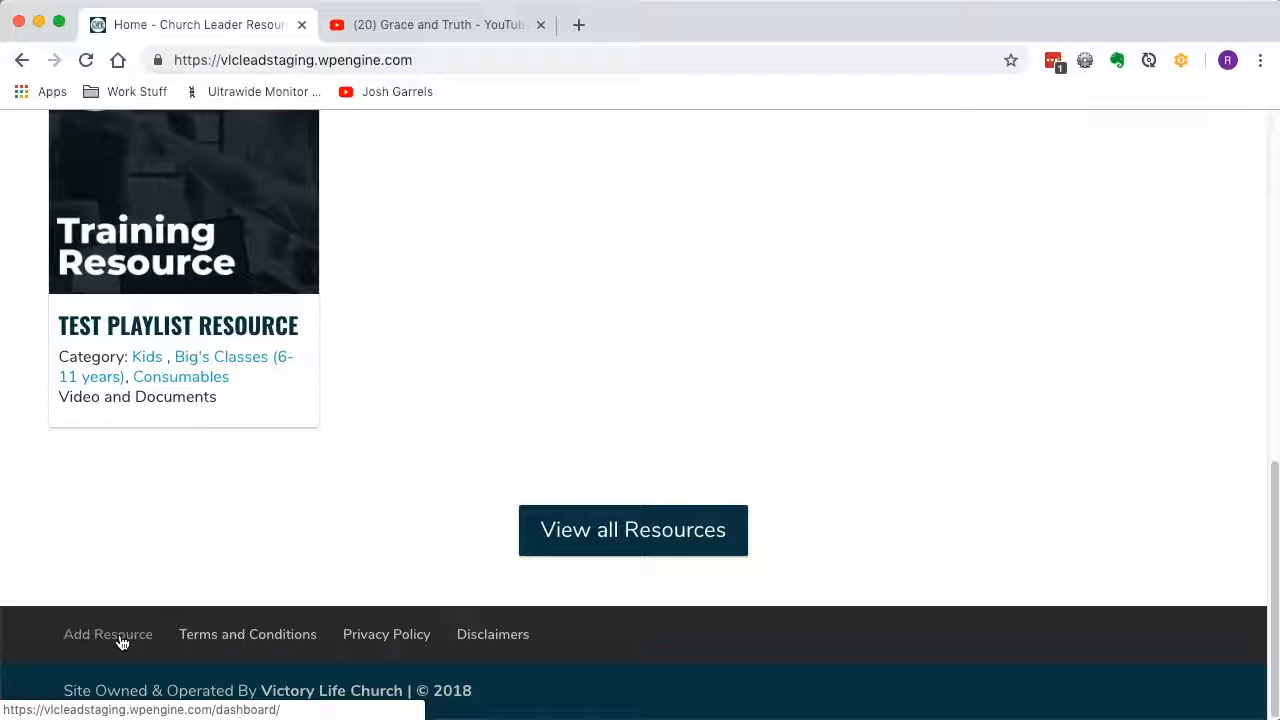
left_click(120, 641)
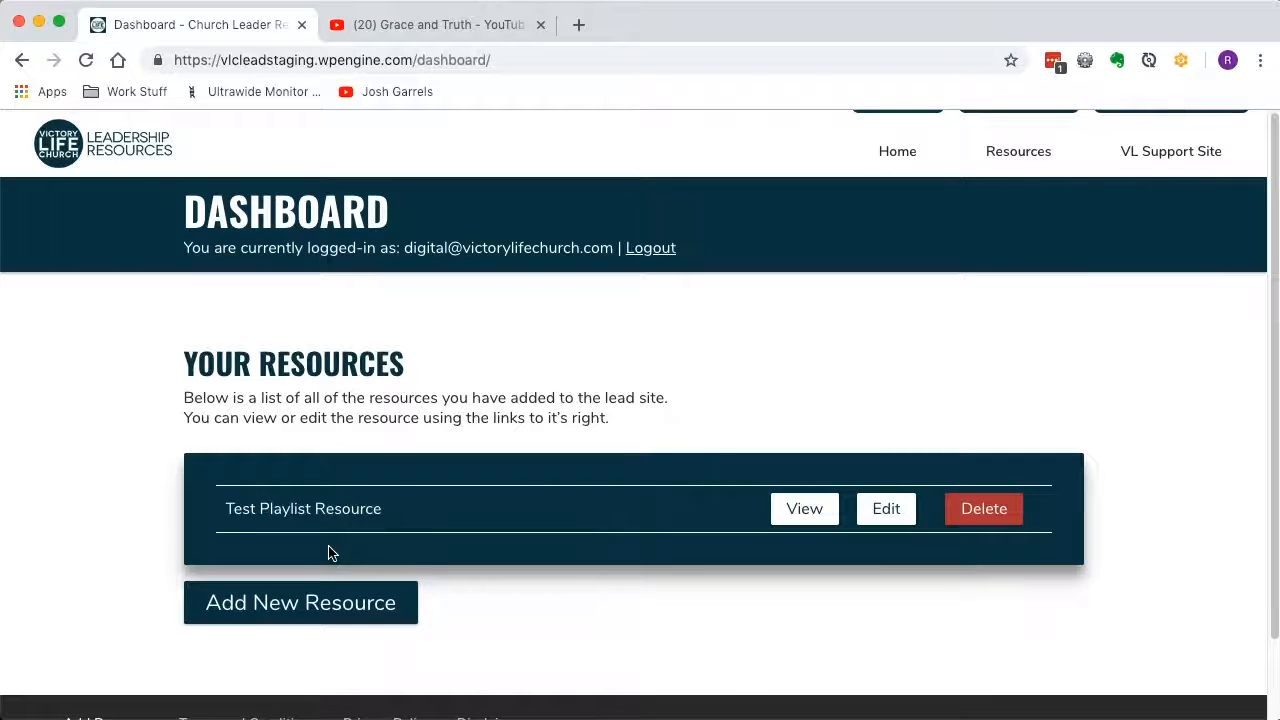
left_click(287, 620)
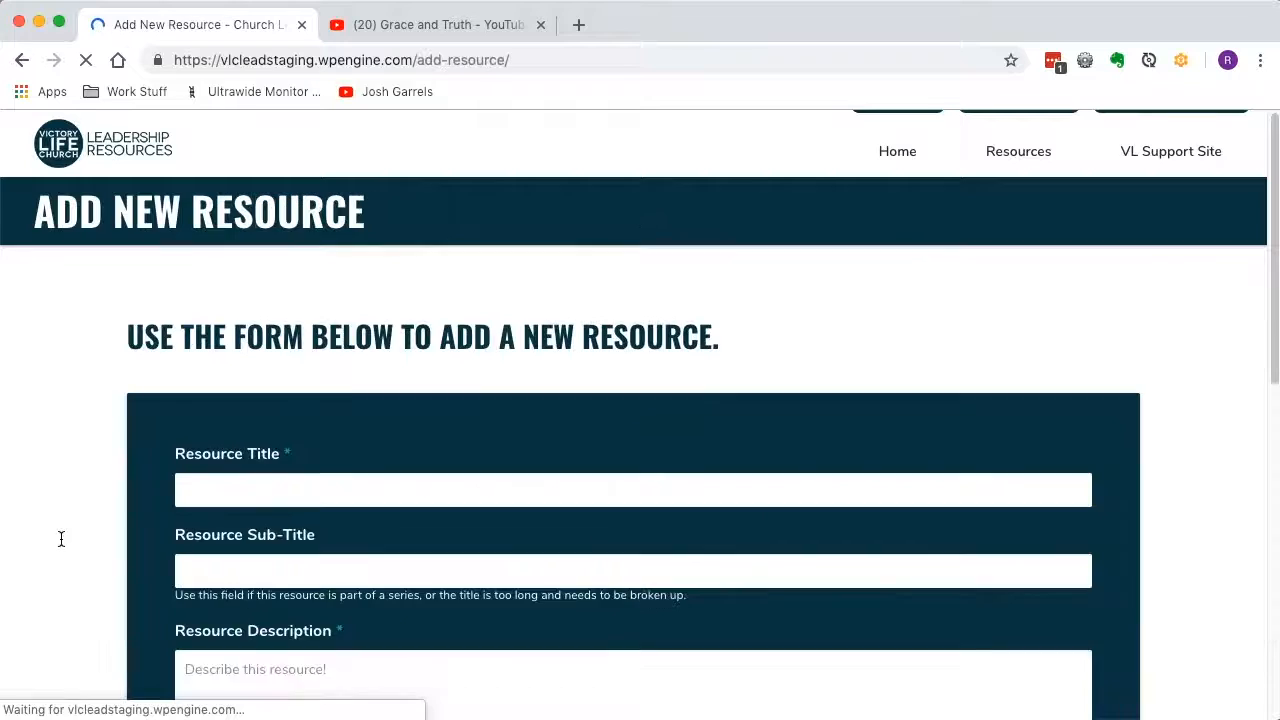
Enter "Test Resource" as the resource title.
scroll(111, 556, "down", 4)
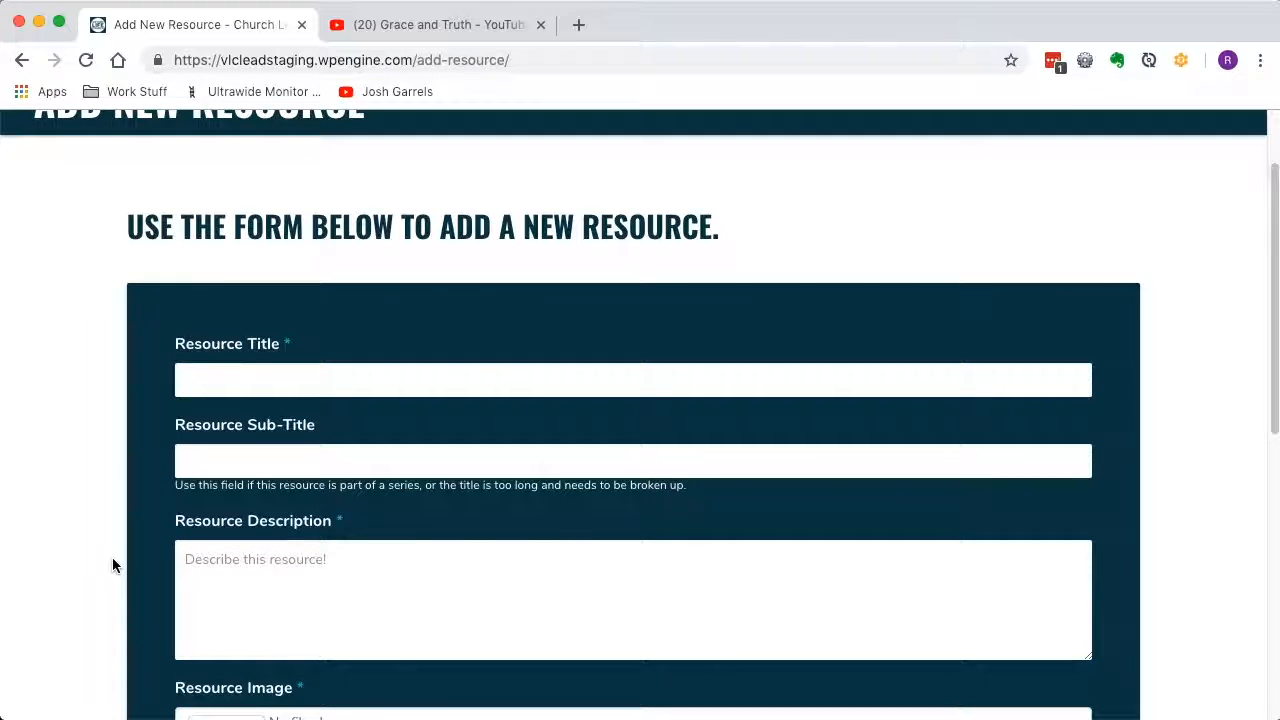
scroll(111, 565, "down", 1)
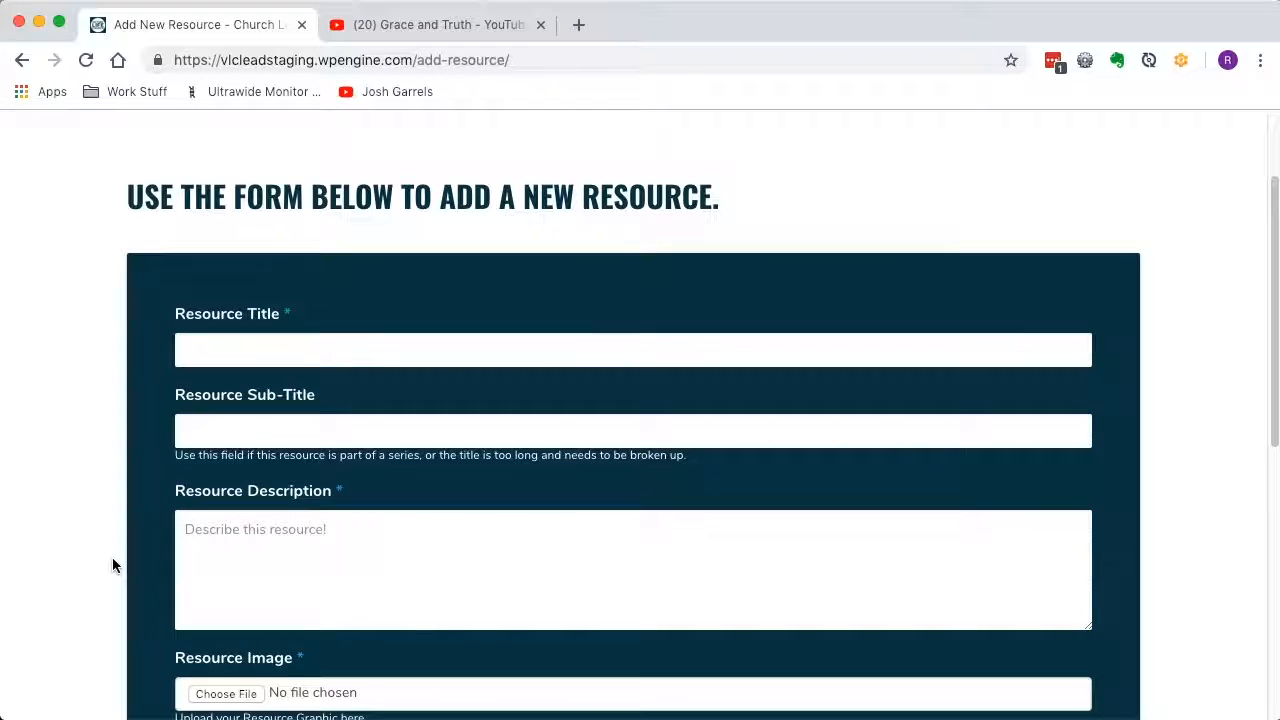
left_click(236, 349)
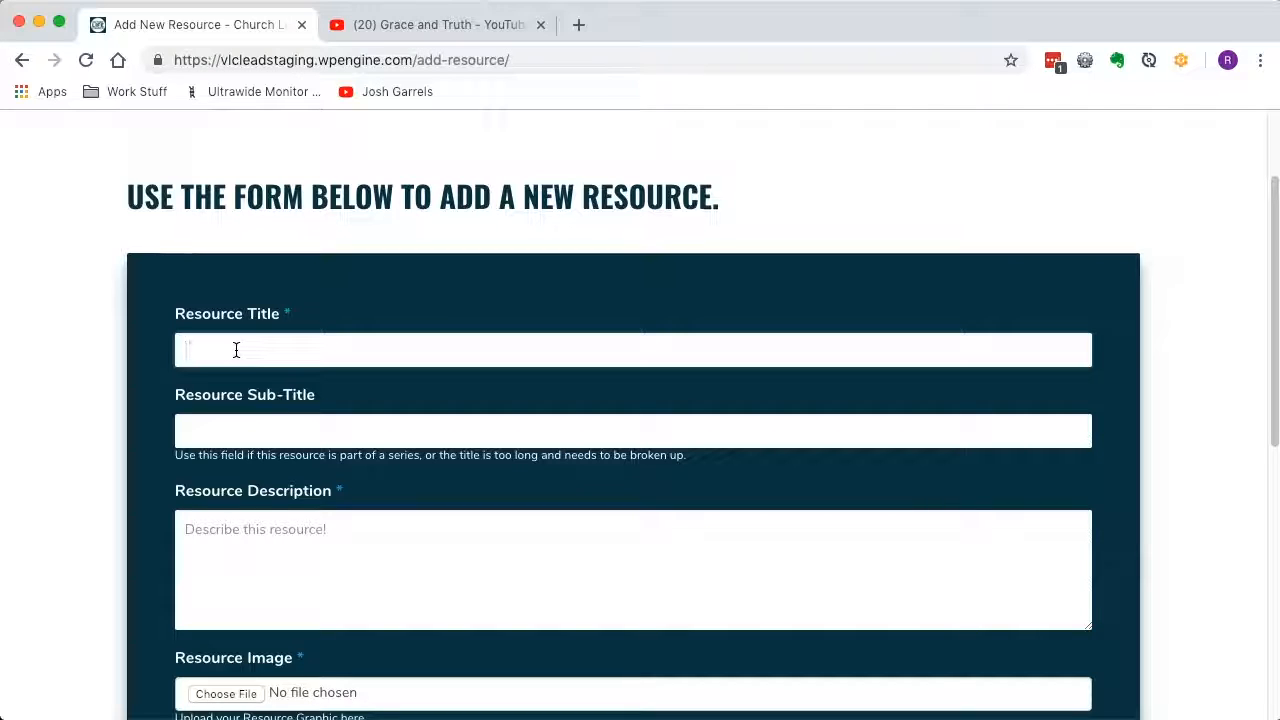
type("Test ")
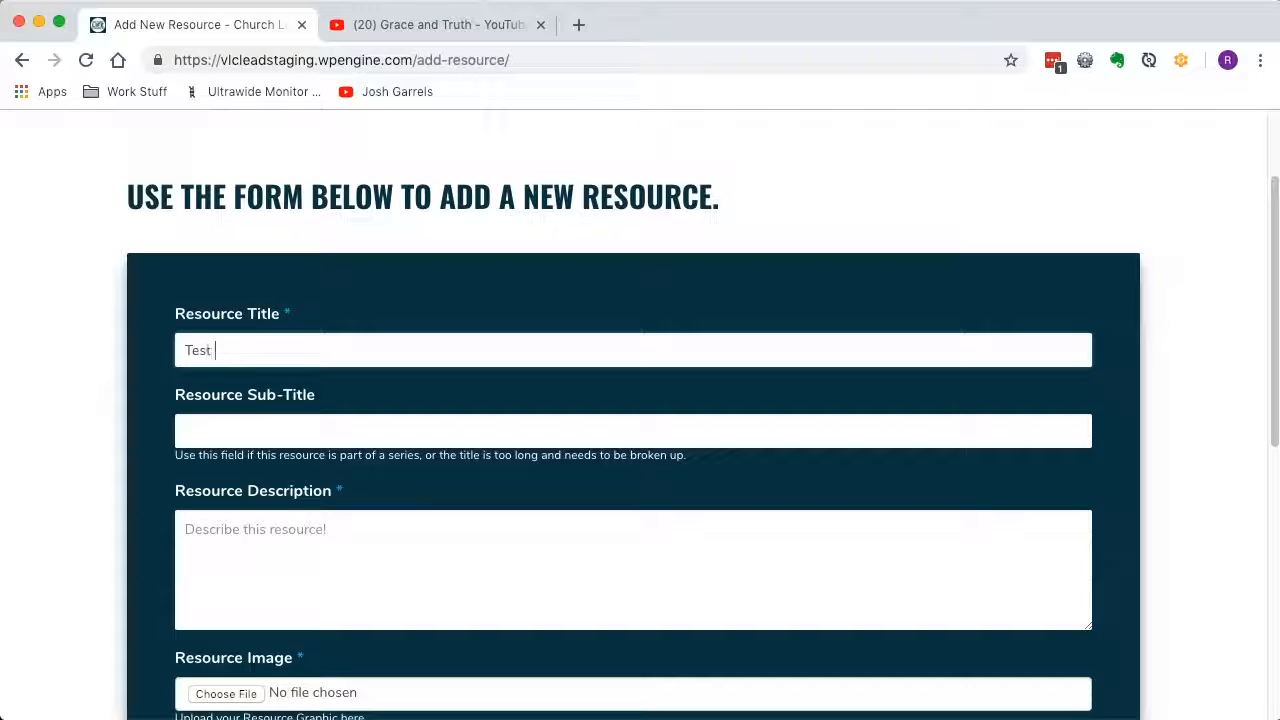
type("Resource")
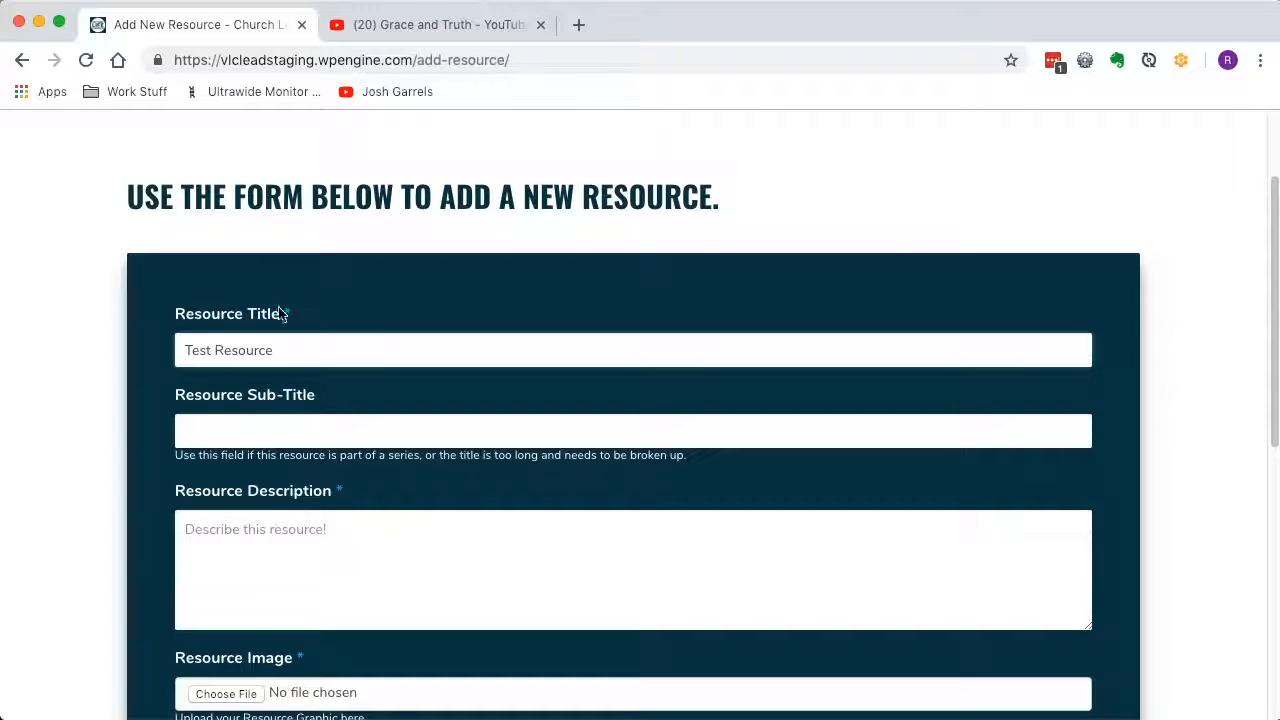
Leave the sub-title empty and enter "Resource Description goes here" as the resource description.
scroll(273, 455, "down", 1)
scroll(273, 455, "down", 1)
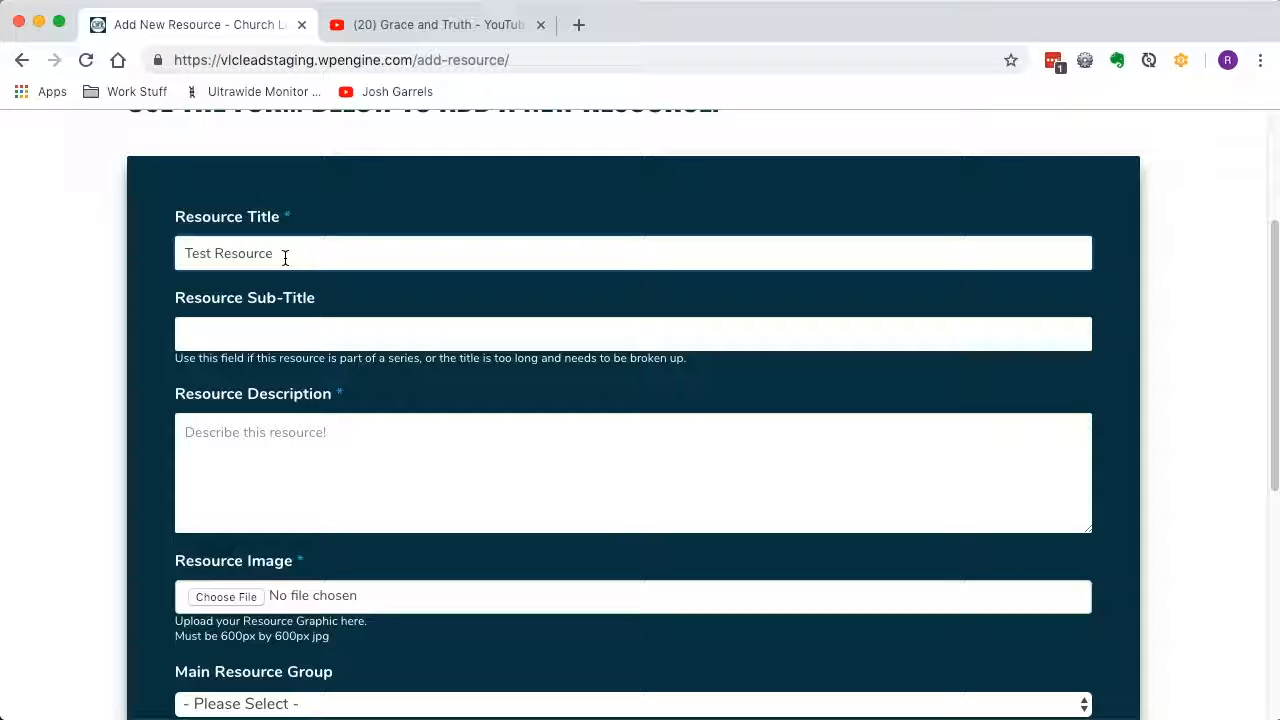
left_click(245, 338)
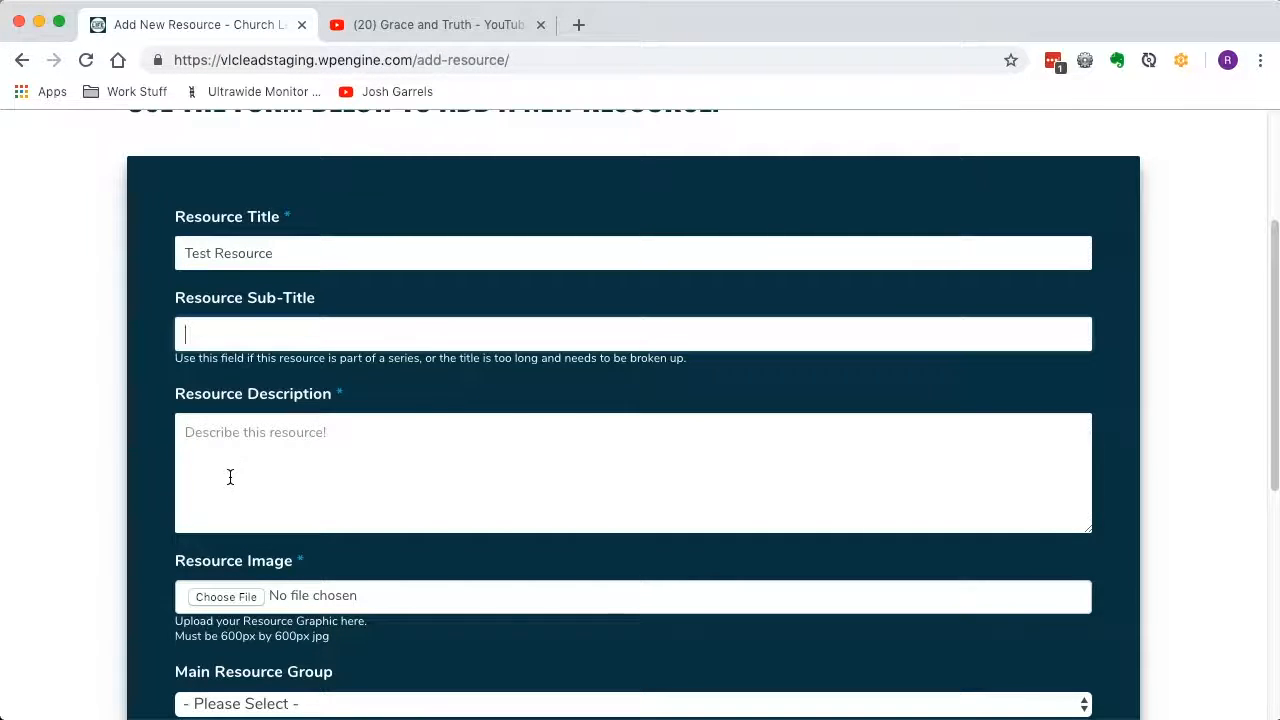
scroll(229, 477, "down", 1)
left_click(244, 437)
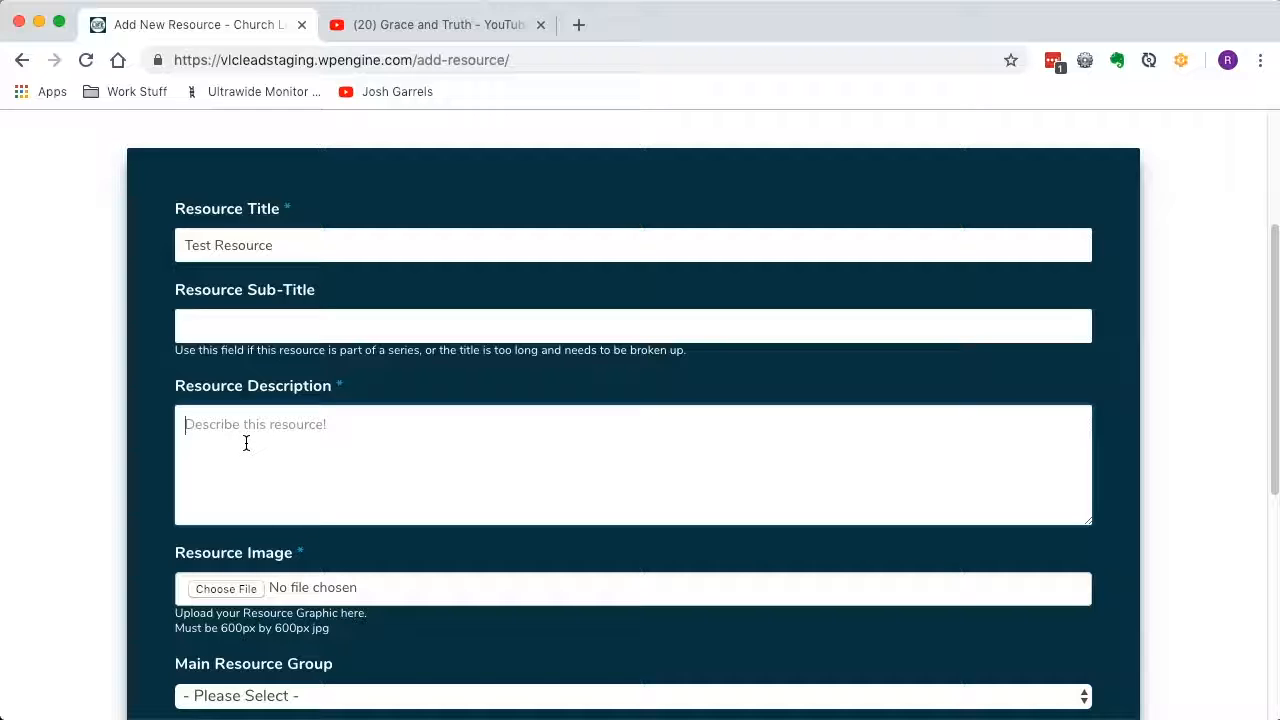
scroll(123, 517, "down", 3)
type("Resour")
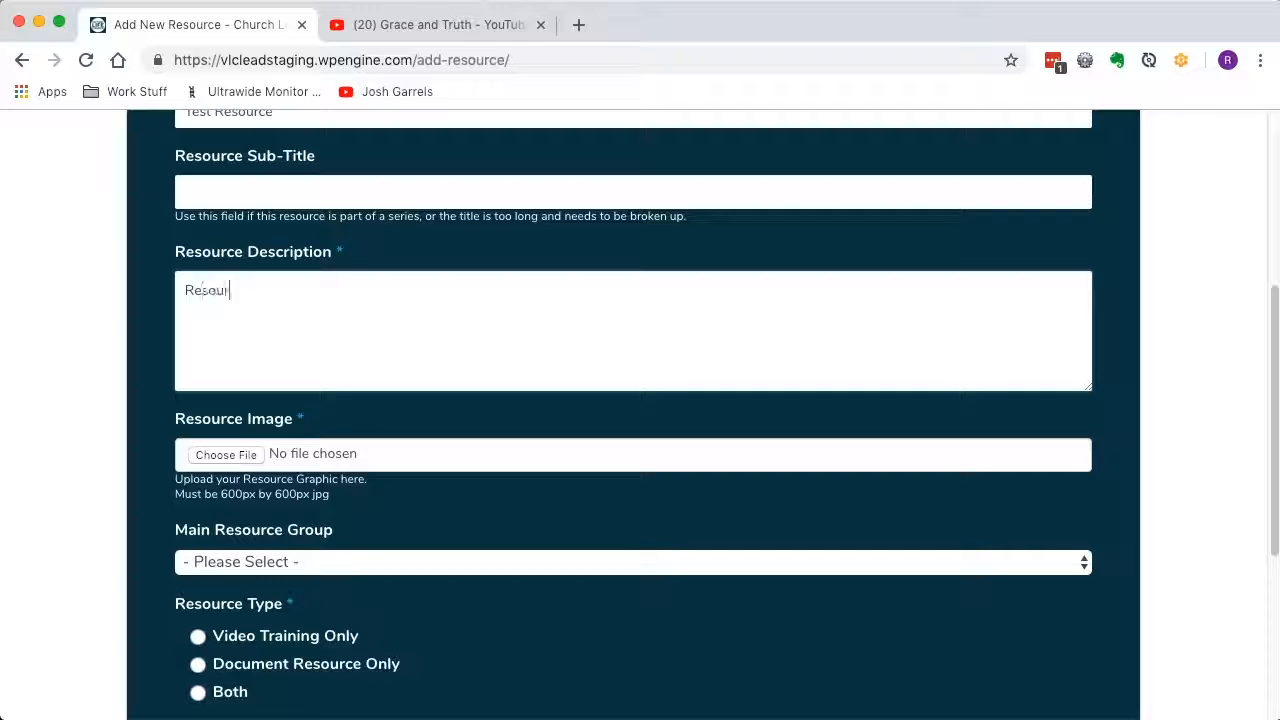
type("ce Descript")
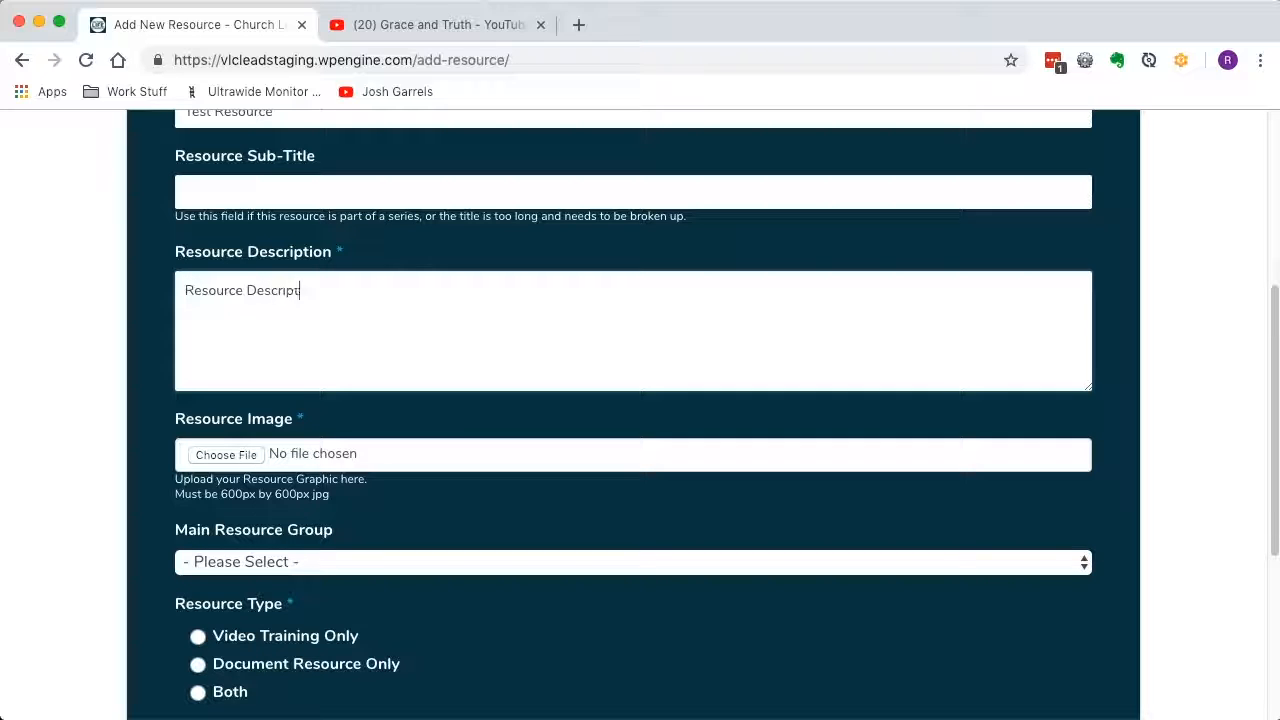
type("ion goes here")
Upload for_demo.png from the recent files as the resource image.
left_click(215, 460)
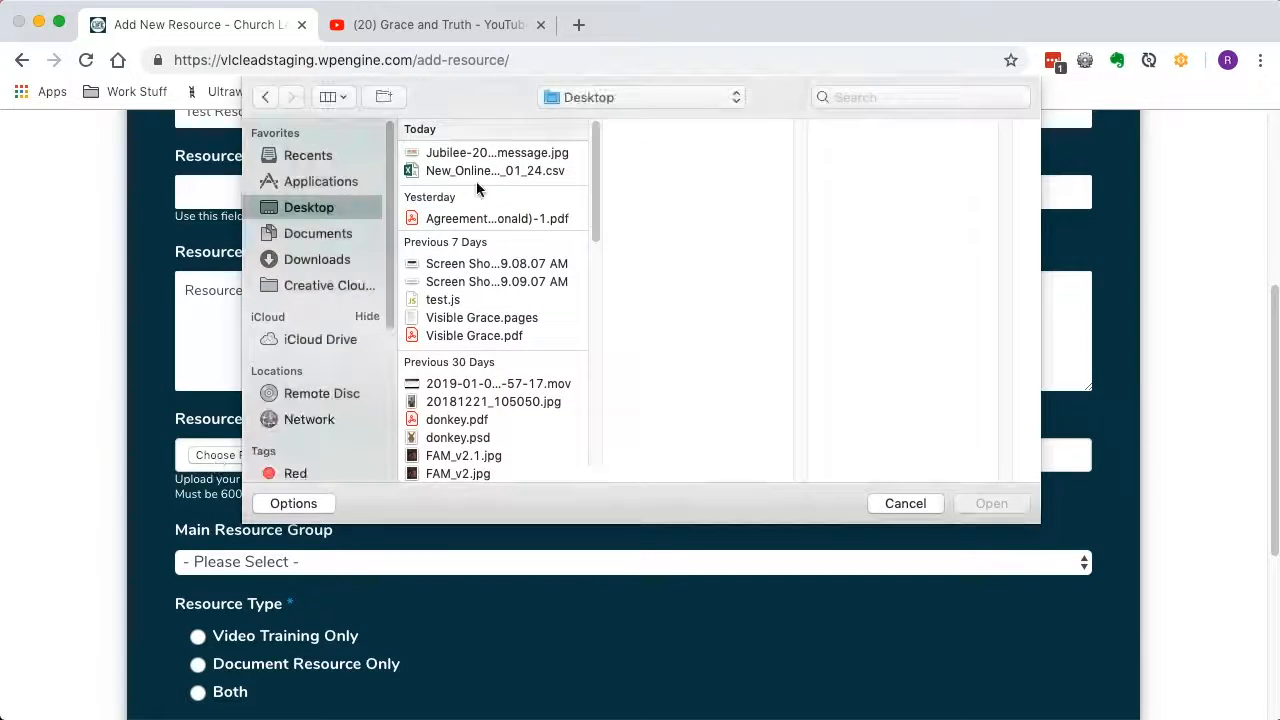
left_click(300, 155)
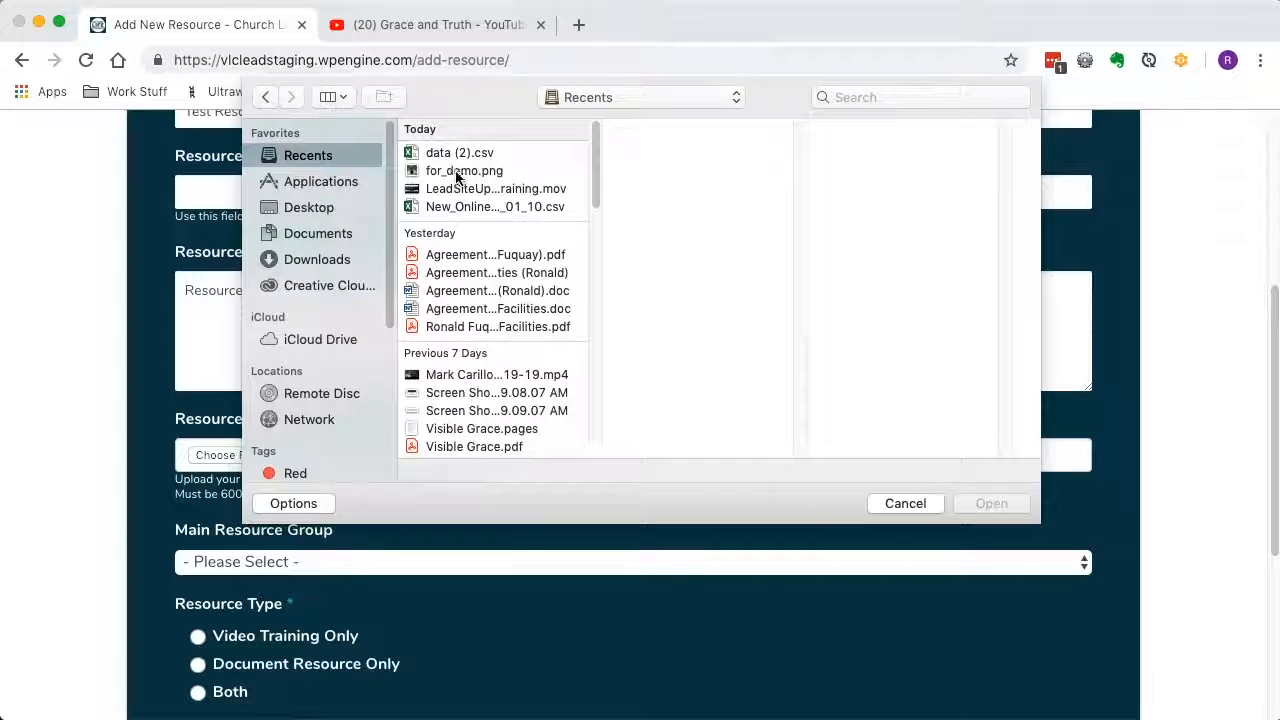
left_click(462, 171)
left_click(990, 503)
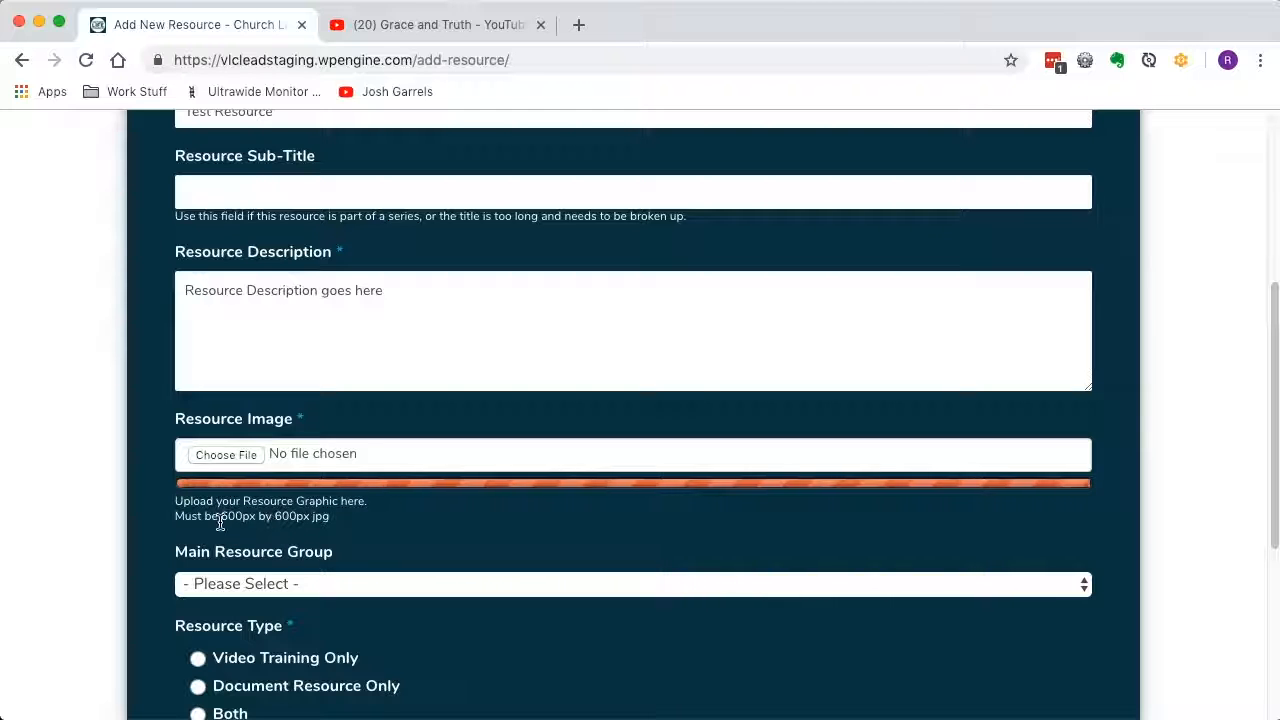
Set the main resource group to Accounting.
scroll(380, 535, "down", 1)
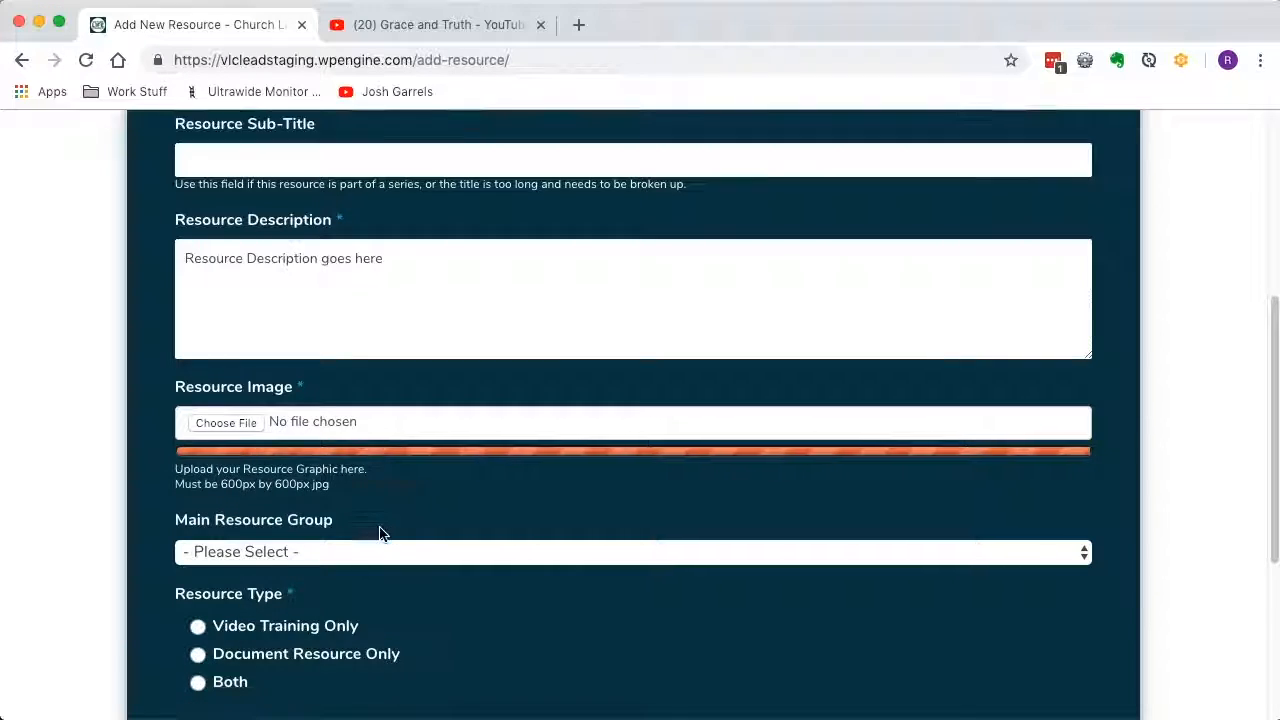
scroll(380, 535, "down", 5)
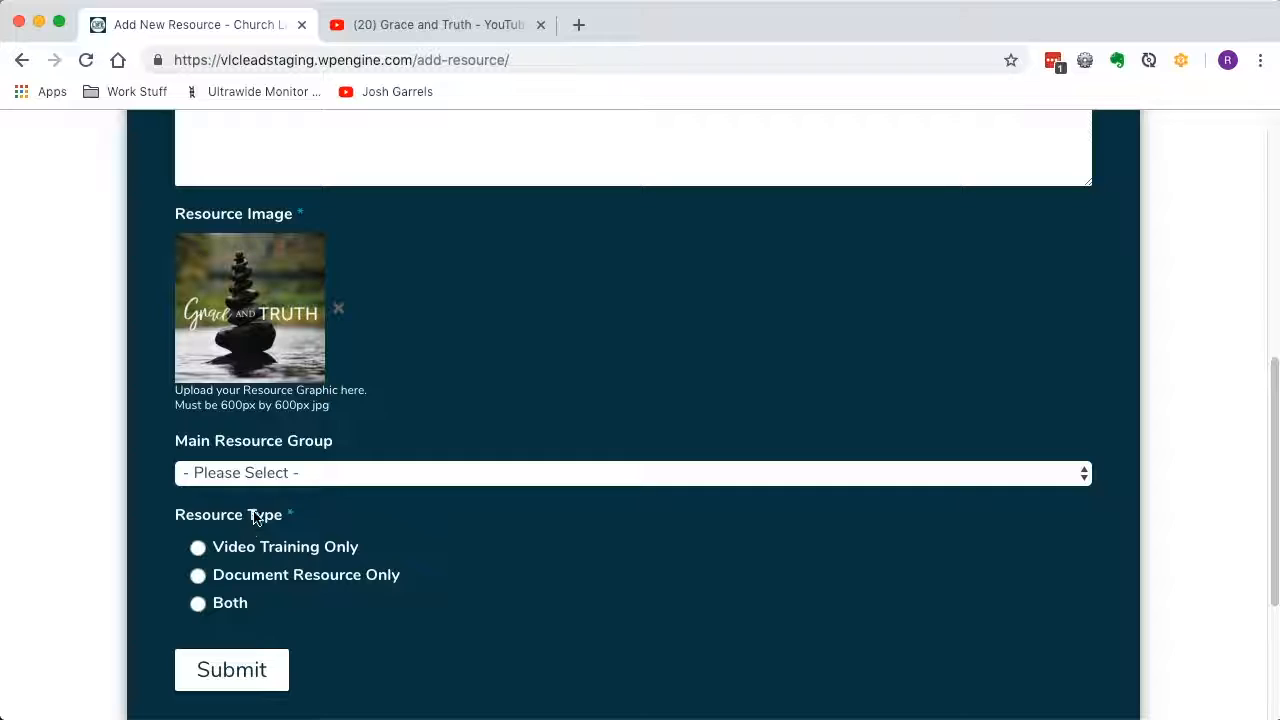
left_click(296, 478)
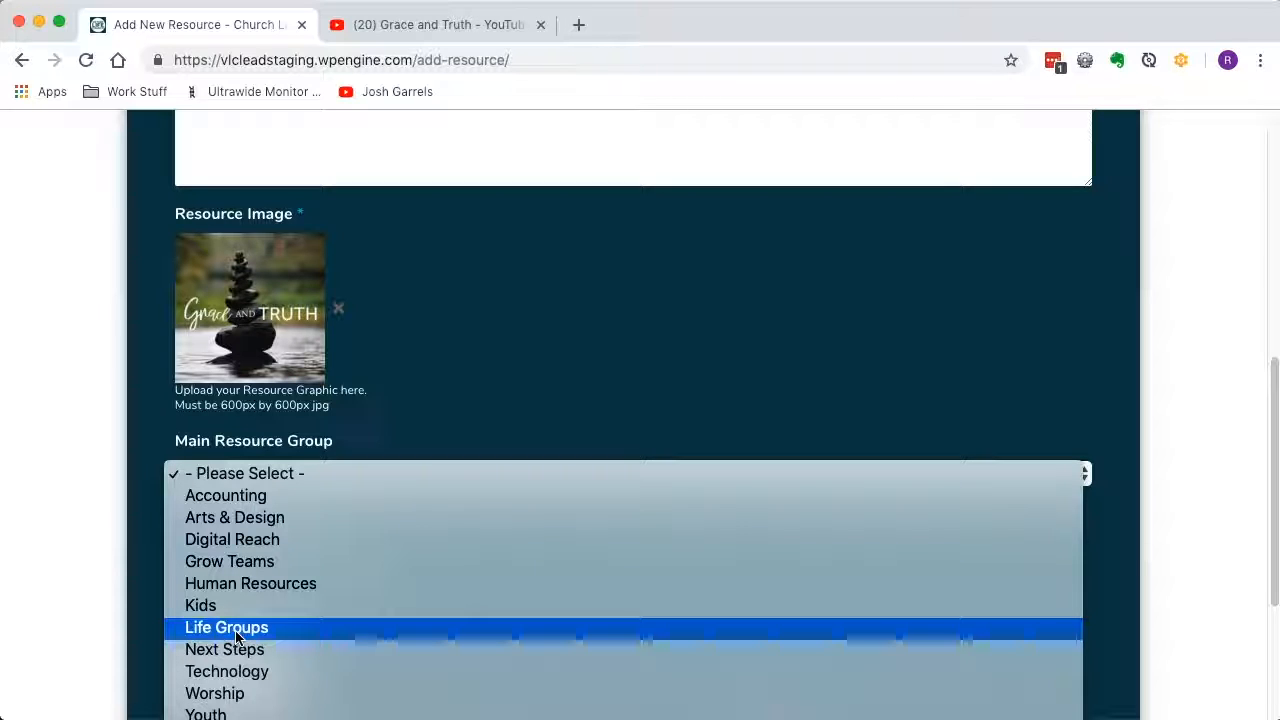
left_click(237, 497)
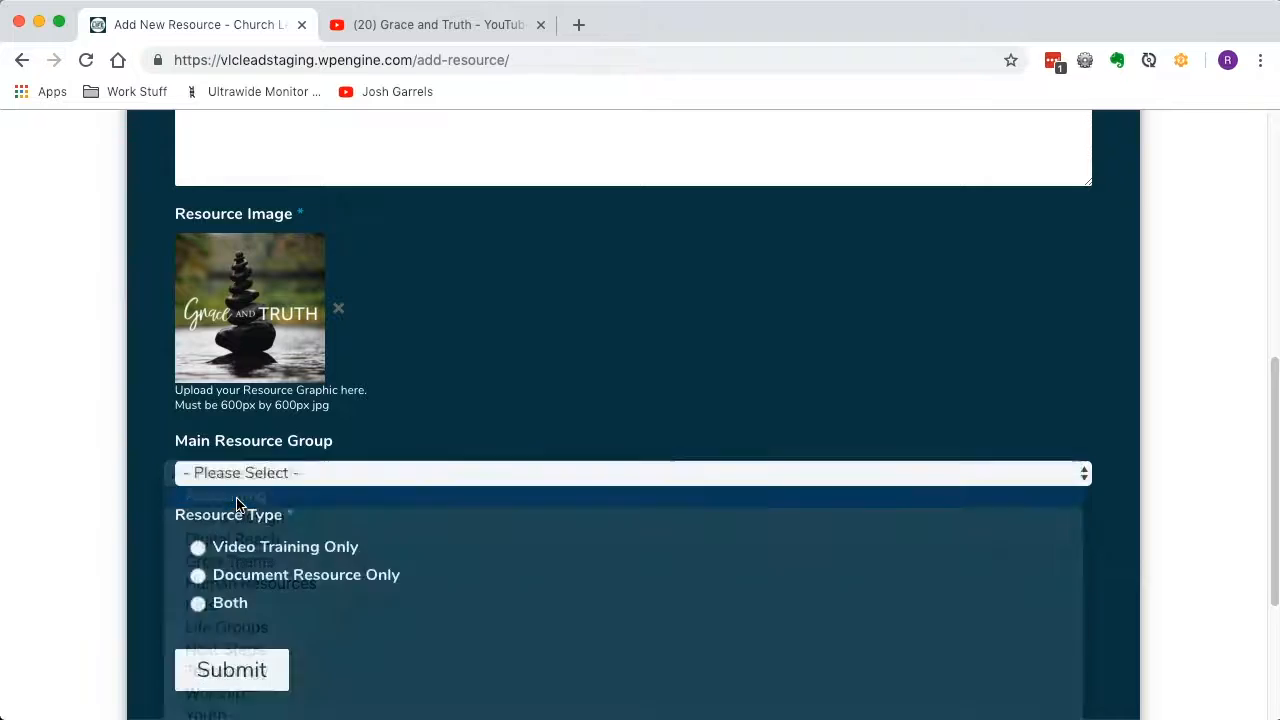
Switch the main resource group to Worship to view its subcategories, and return it to Accounting.
scroll(352, 537, "down", 2)
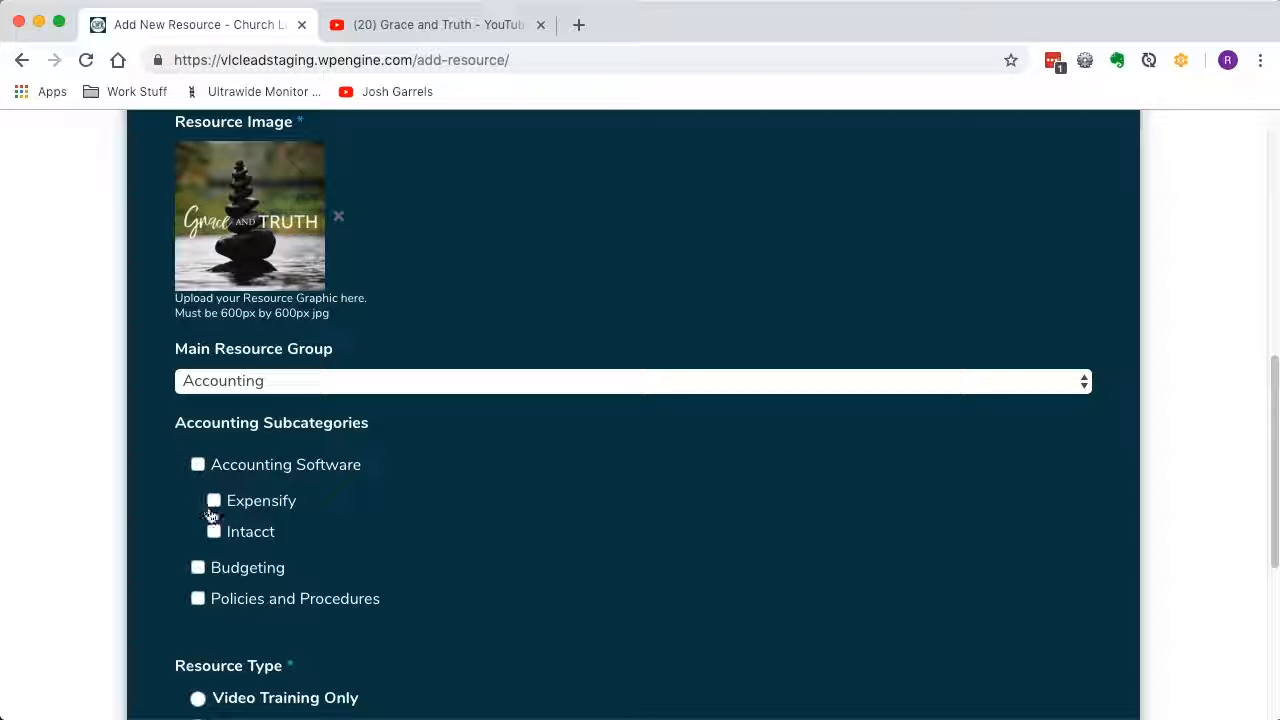
left_click(261, 387)
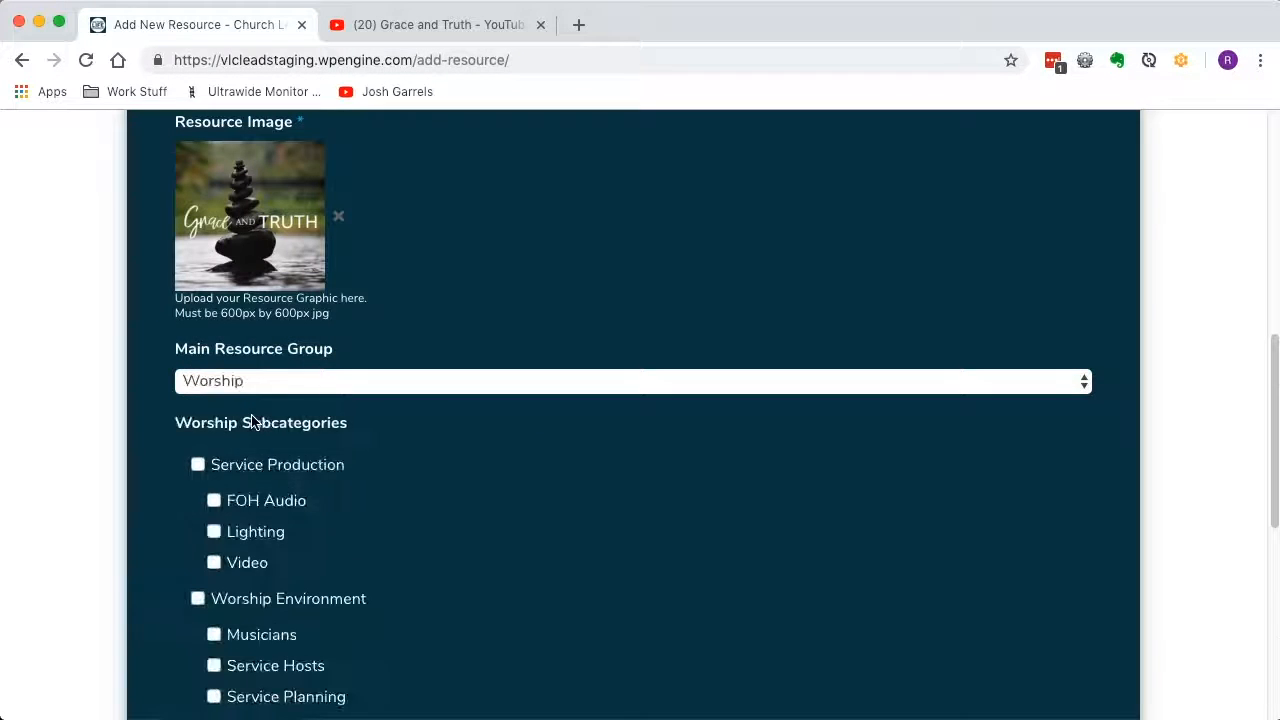
scroll(305, 545, "down", 3)
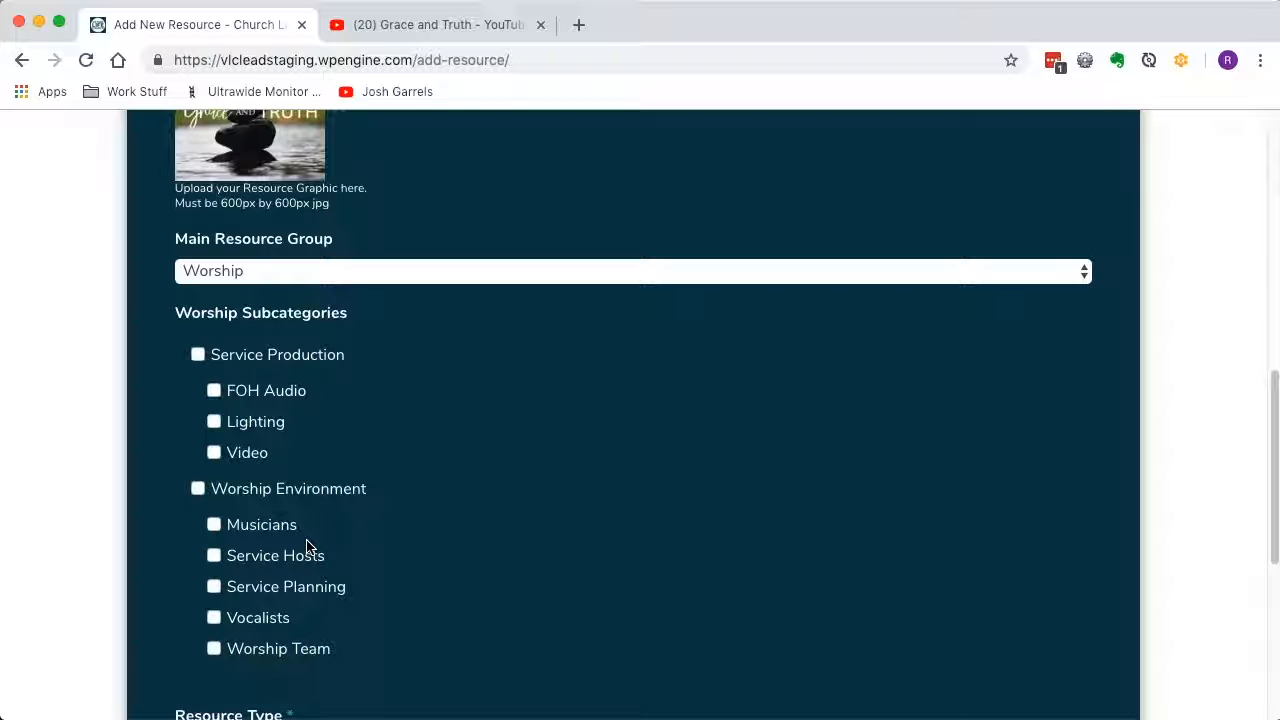
left_click(264, 273)
left_click(266, 72)
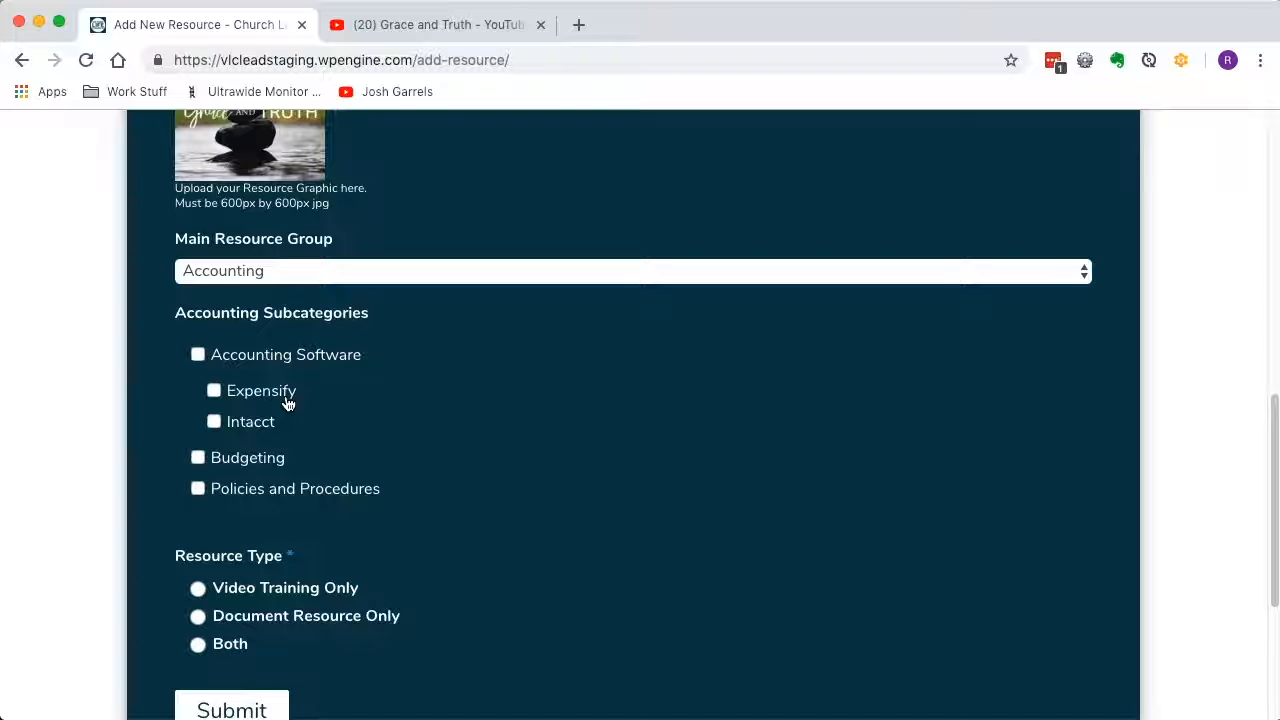
Select the Expensify, Accounting Software and Budgeting subcategories for the resource.
left_click(213, 393)
left_click(197, 356)
left_click(197, 460)
Set the resource type to Video Training Only.
scroll(236, 564, "down", 1)
scroll(236, 564, "down", 3)
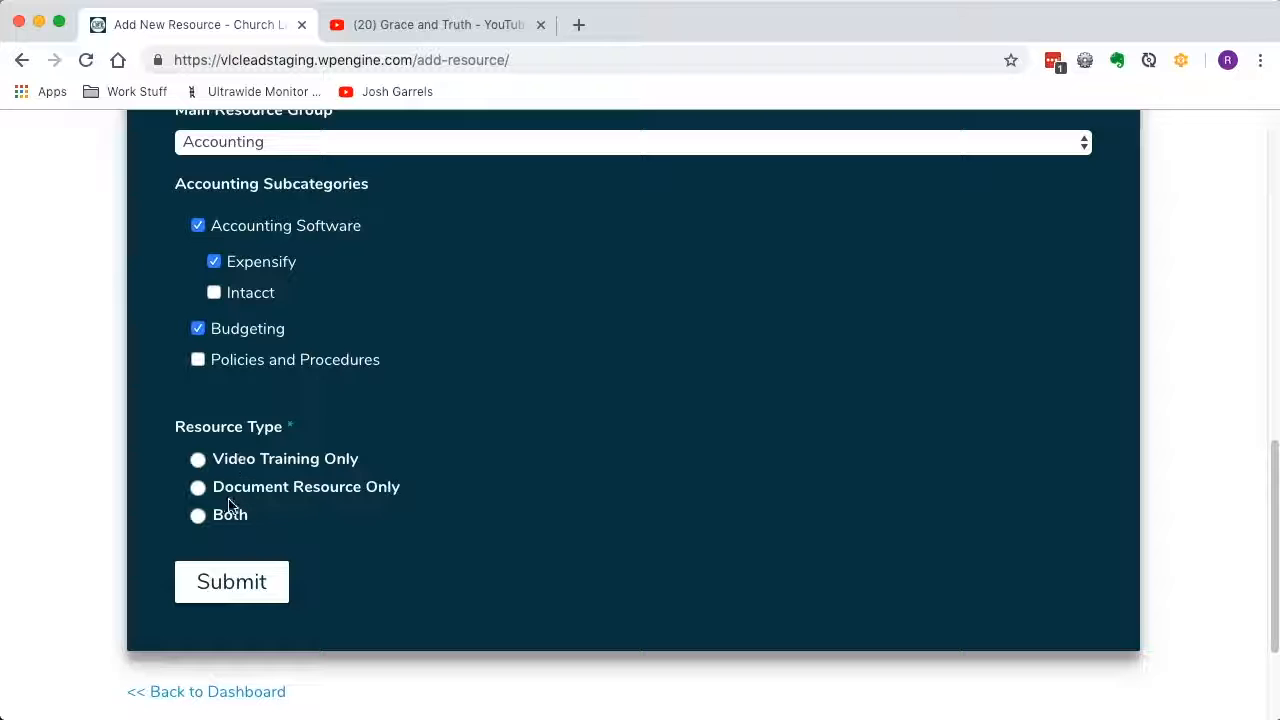
left_click(251, 463)
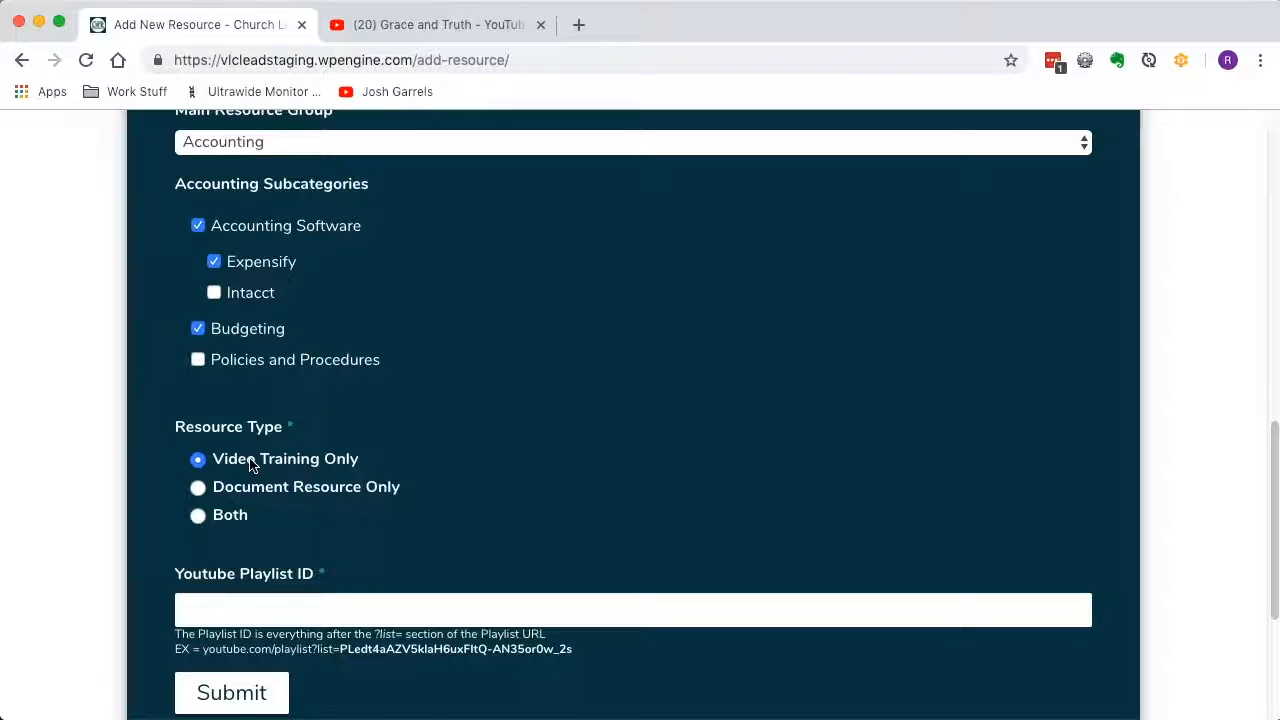
scroll(284, 494, "down", 1)
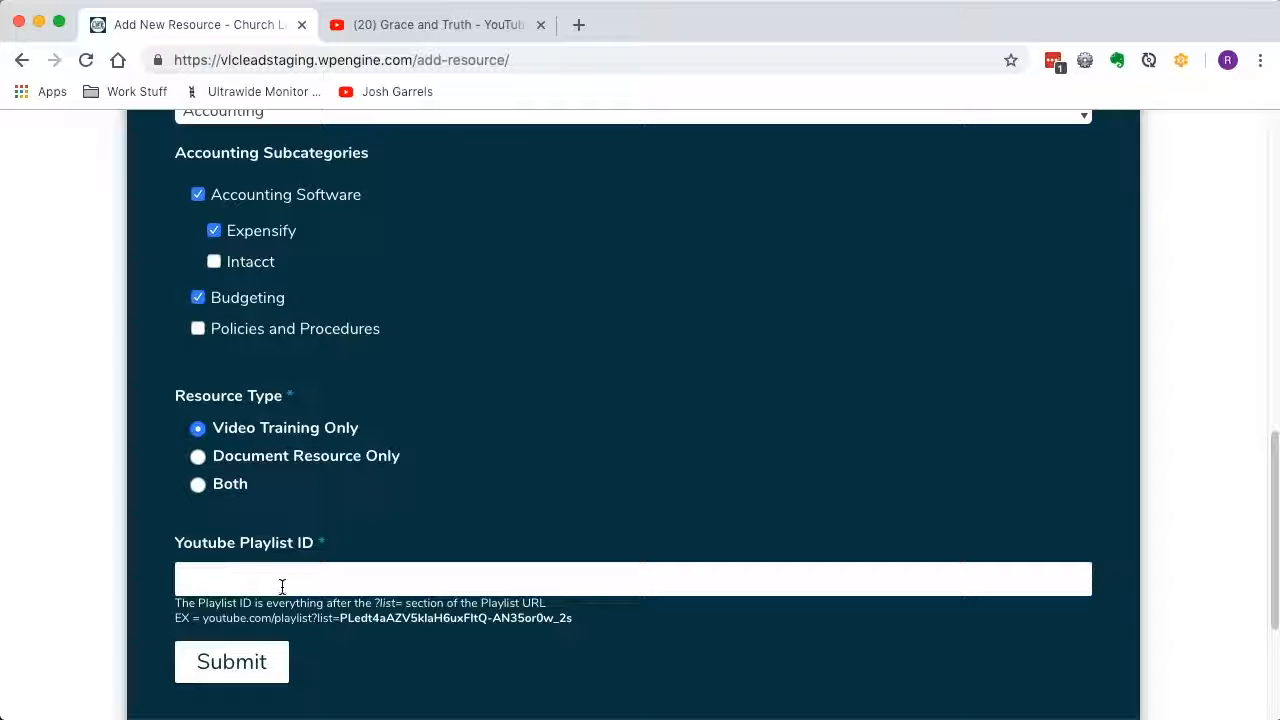
Switch to YouTube and open the Grace and Truth playlist from the Victory Life Church channel's playlists.
left_click(407, 28)
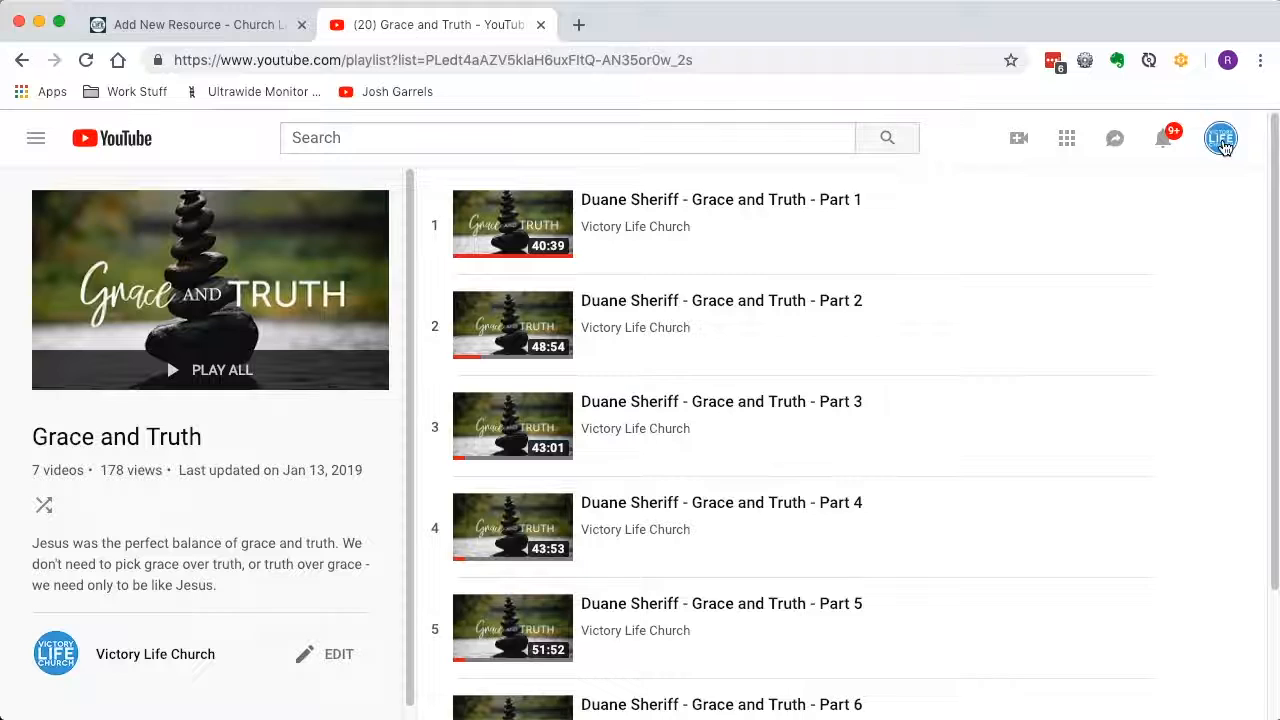
left_click(1220, 138)
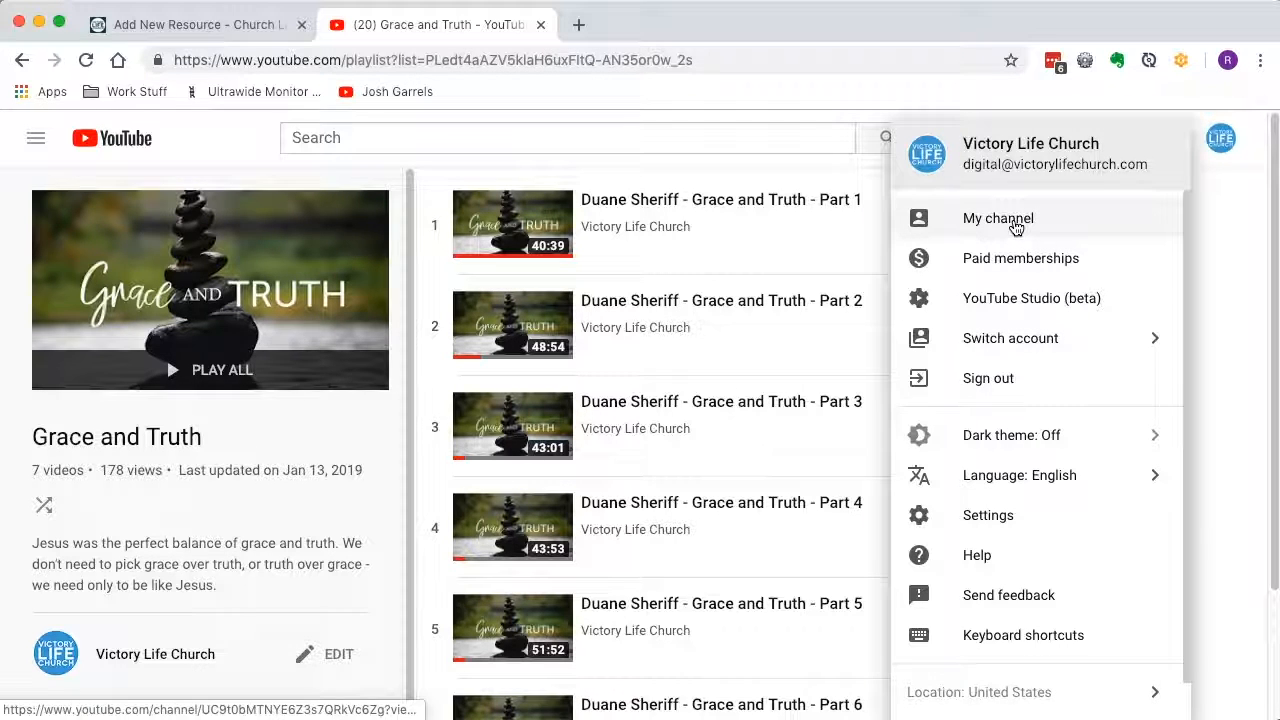
left_click(1015, 228)
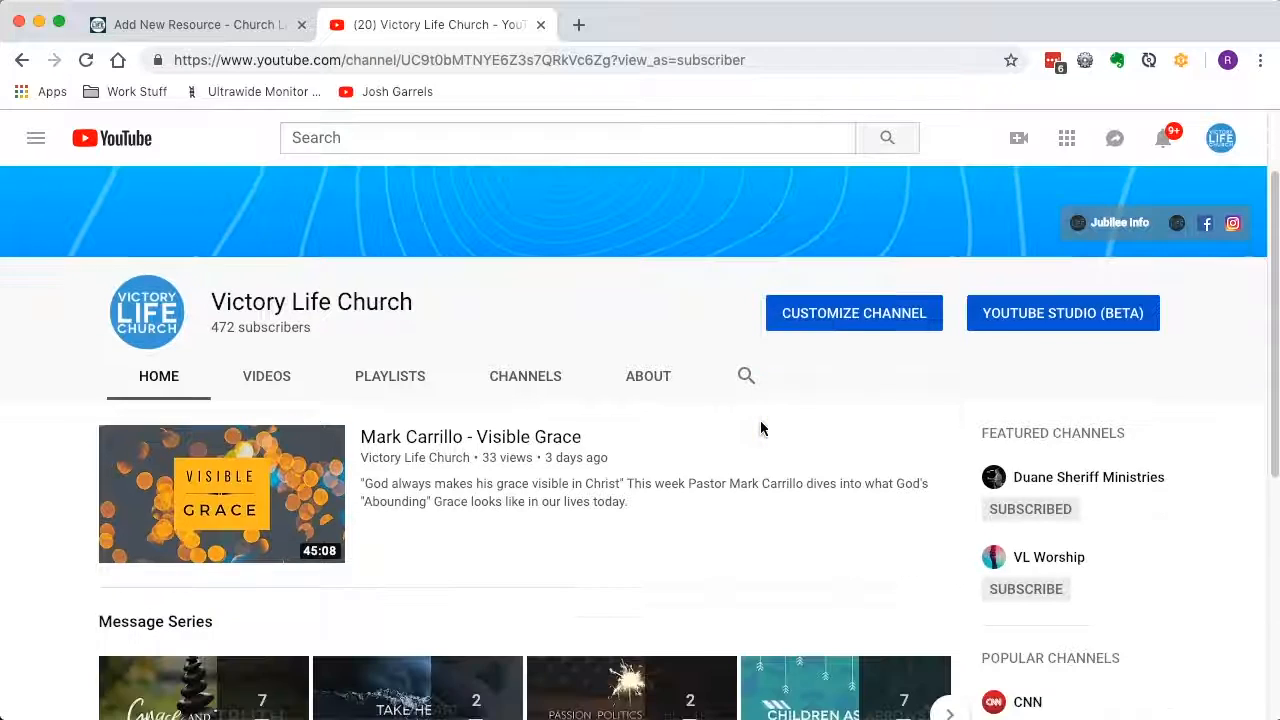
left_click(860, 314)
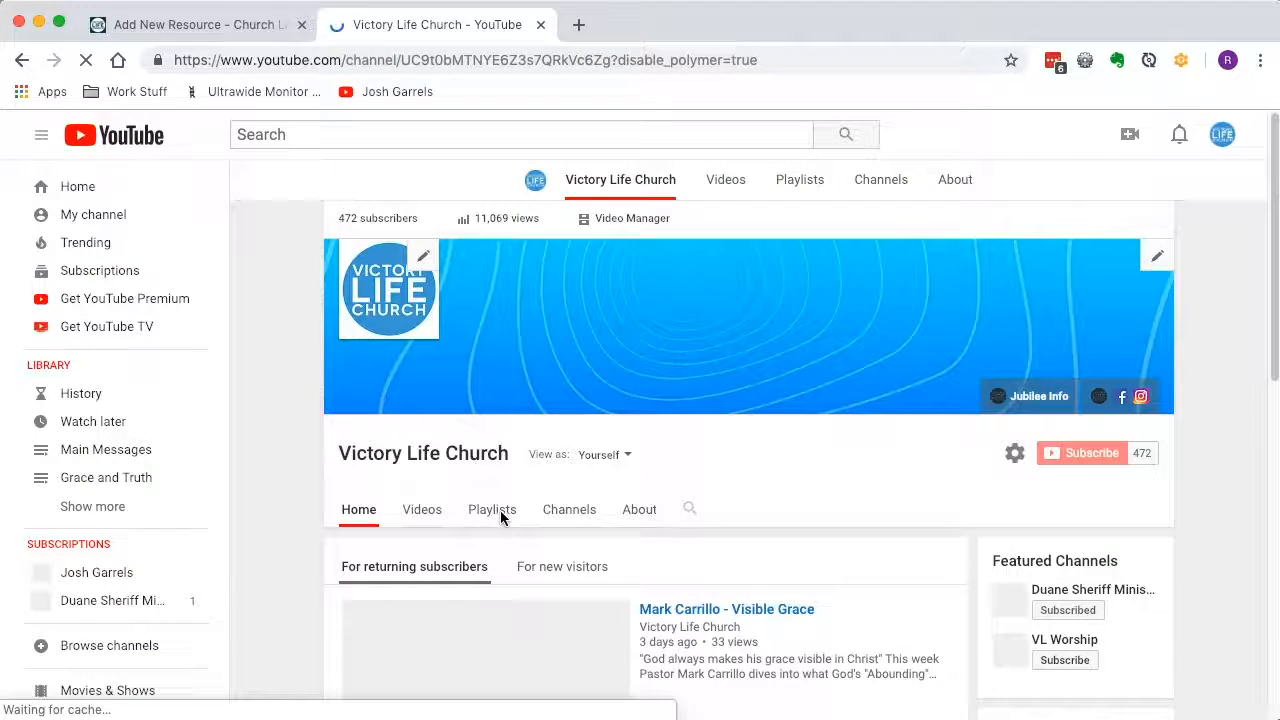
left_click(492, 512)
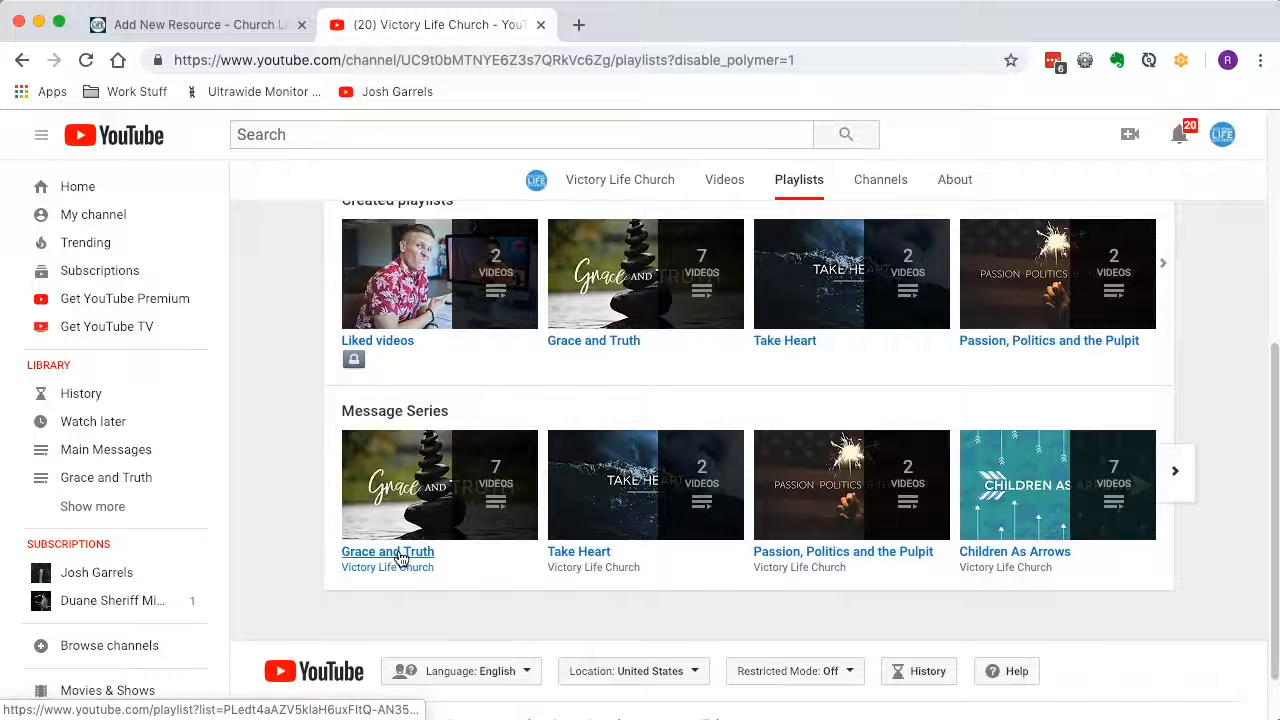
left_click(400, 558)
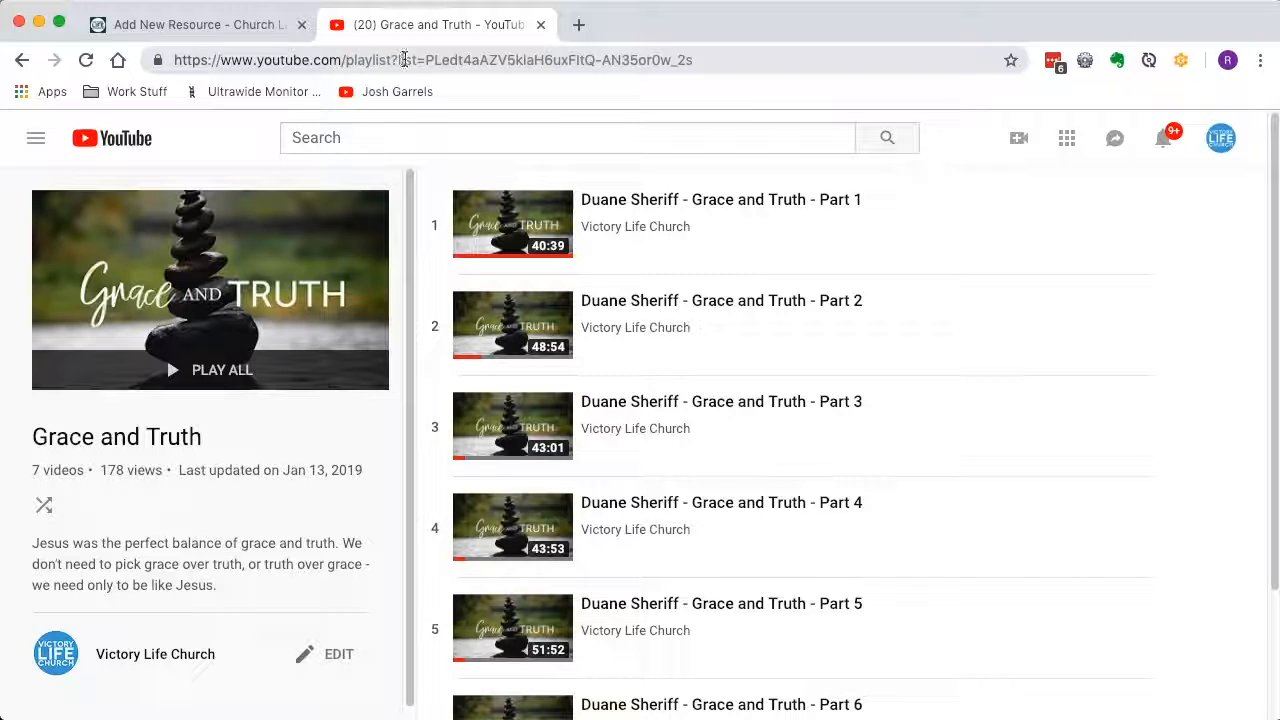
Copy the playlist ID from the Grace and Truth URL and enter it as the new resource's YouTube playlist ID.
left_click_drag(426, 60, 712, 60)
key("super+c")
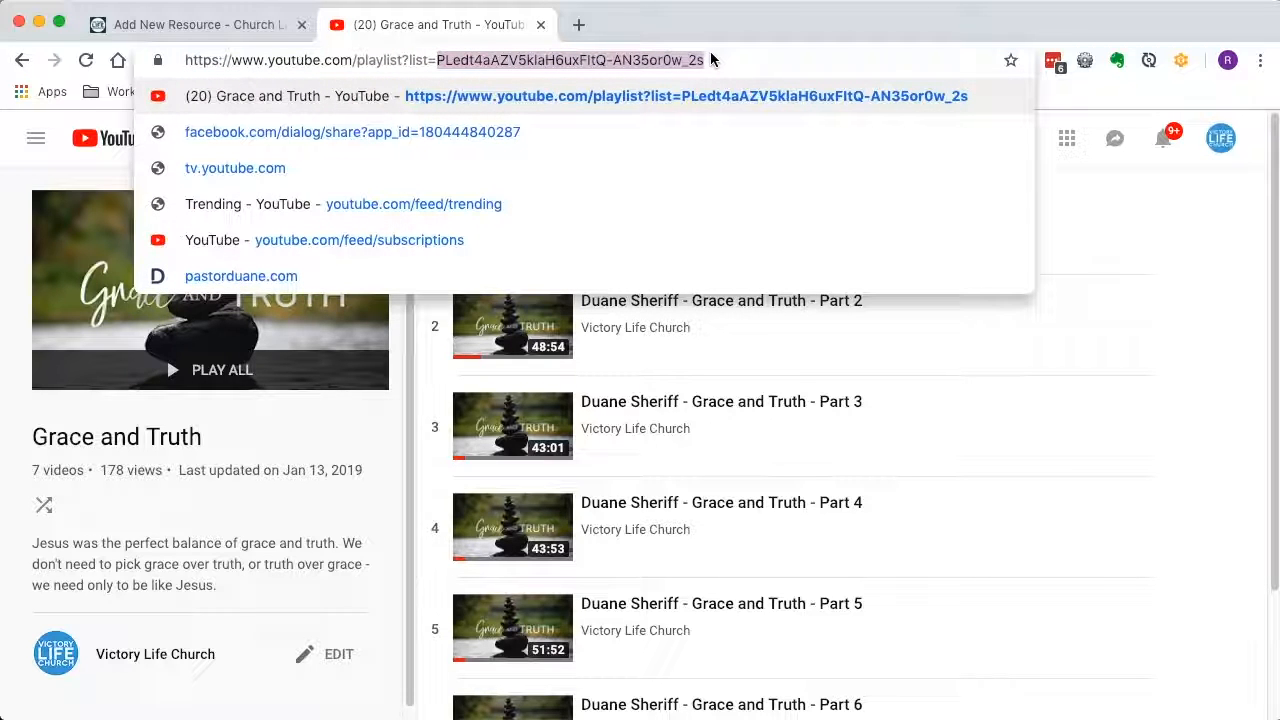
left_click(254, 26)
left_click(339, 567)
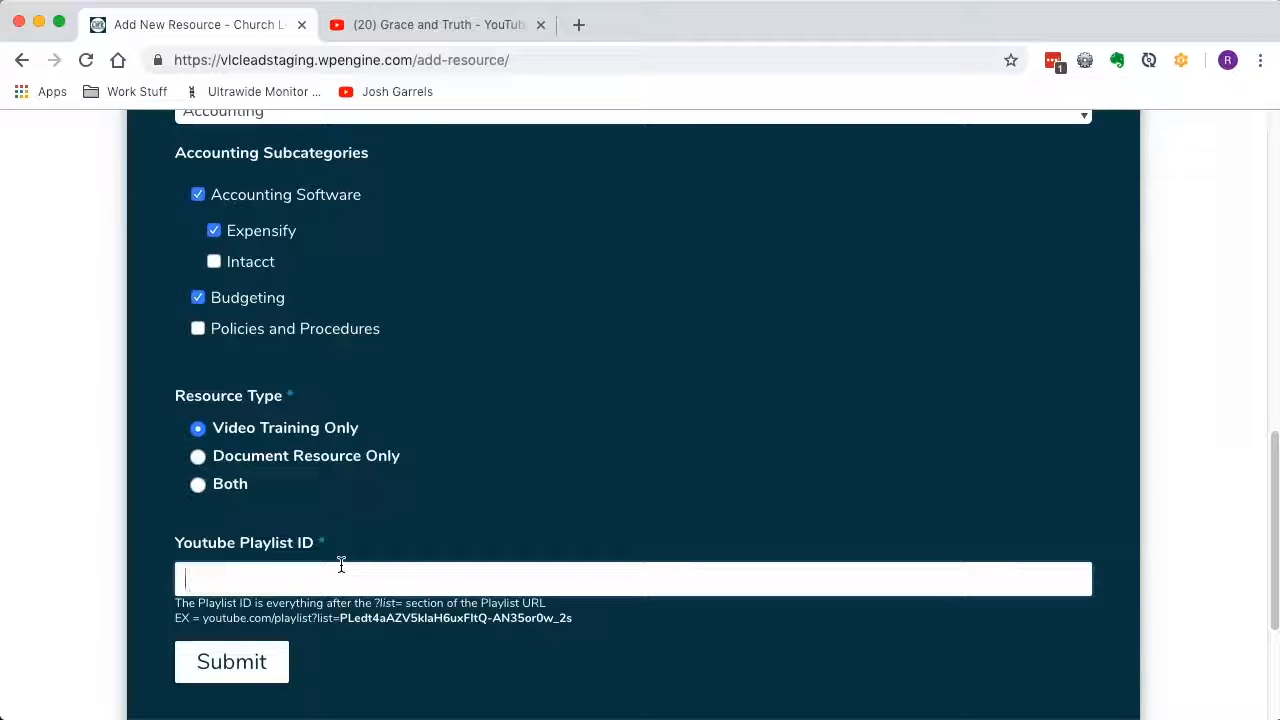
key("super+v")
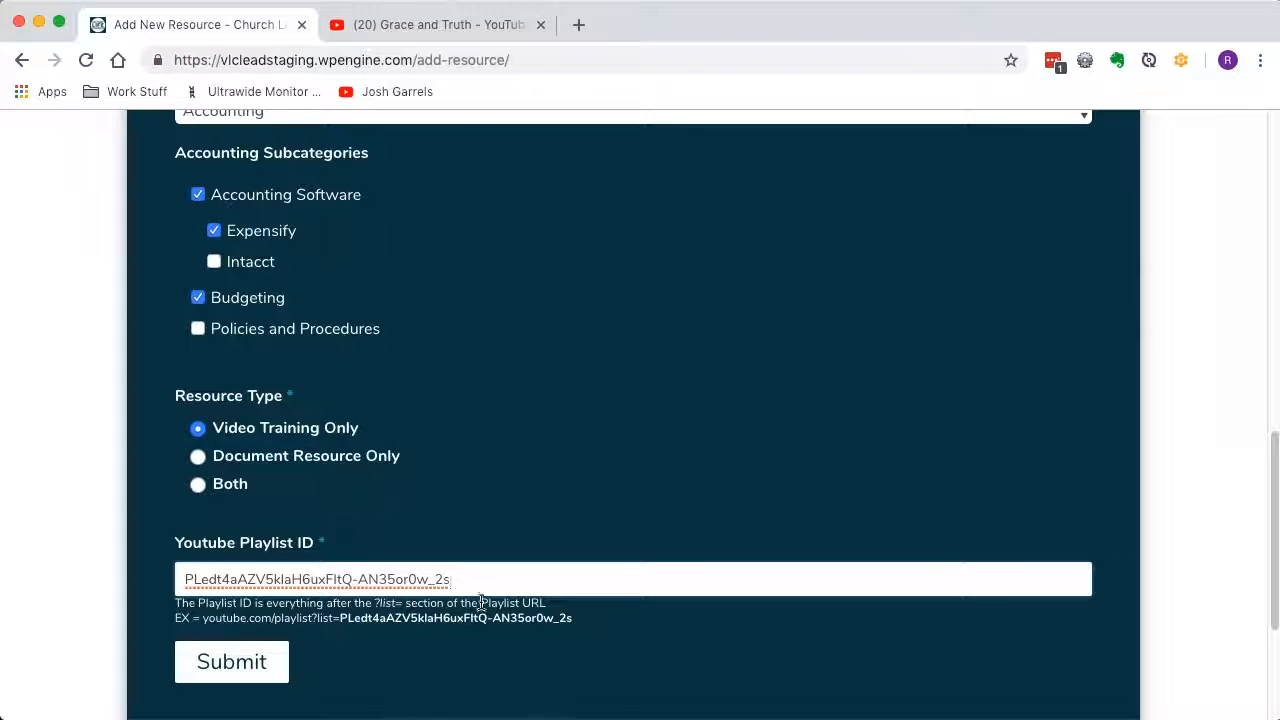
Append "asdfa" to the YouTube playlist ID, submit the new resource and return to the dashboard.
type("asdfa")
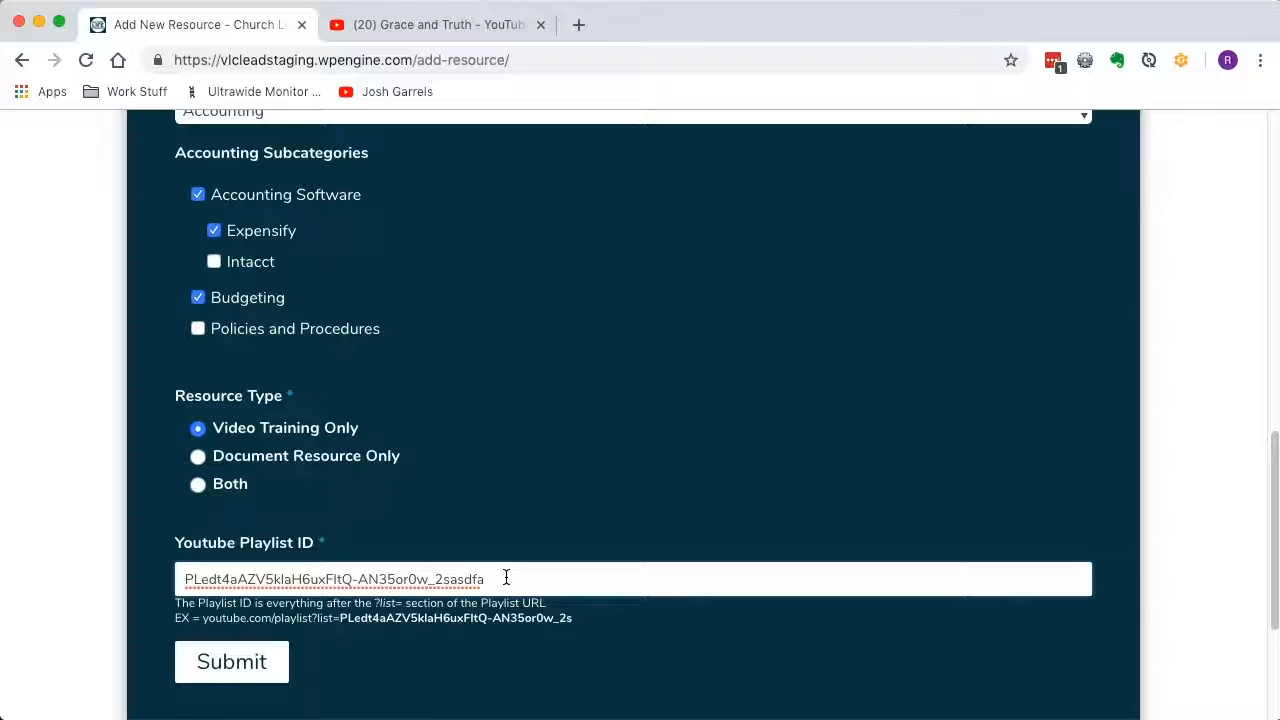
left_click(254, 672)
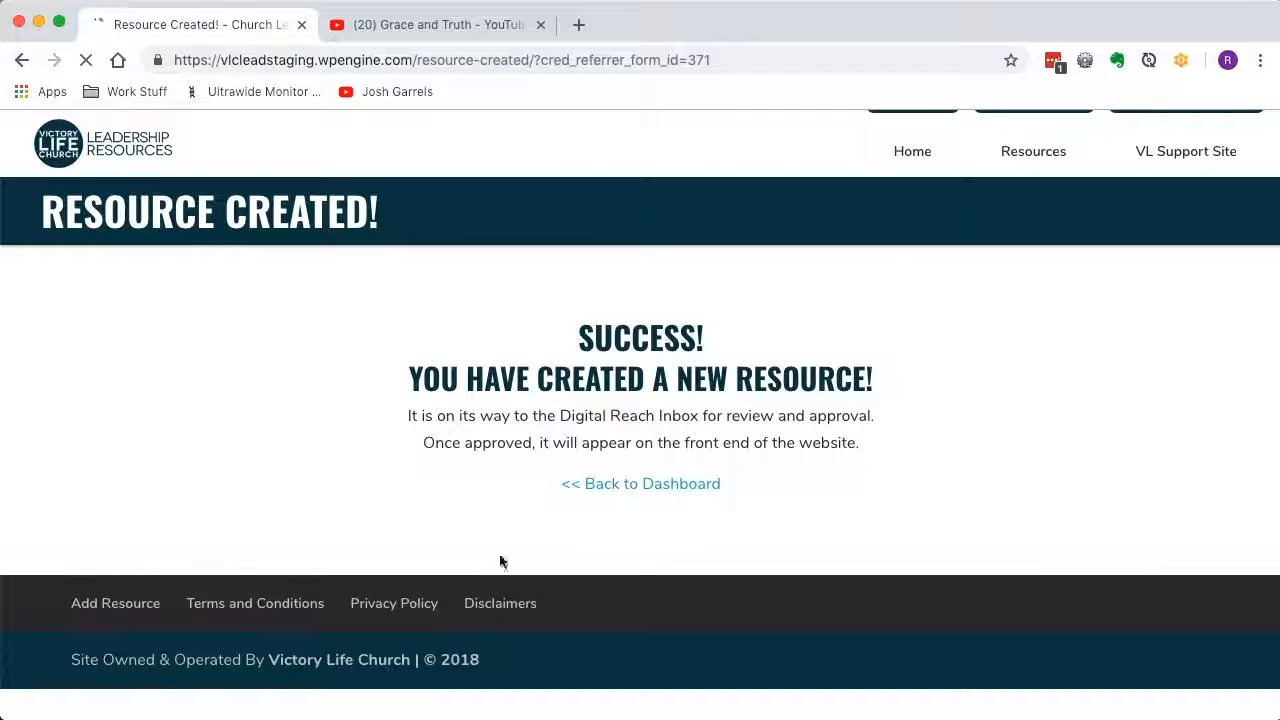
left_click(607, 492)
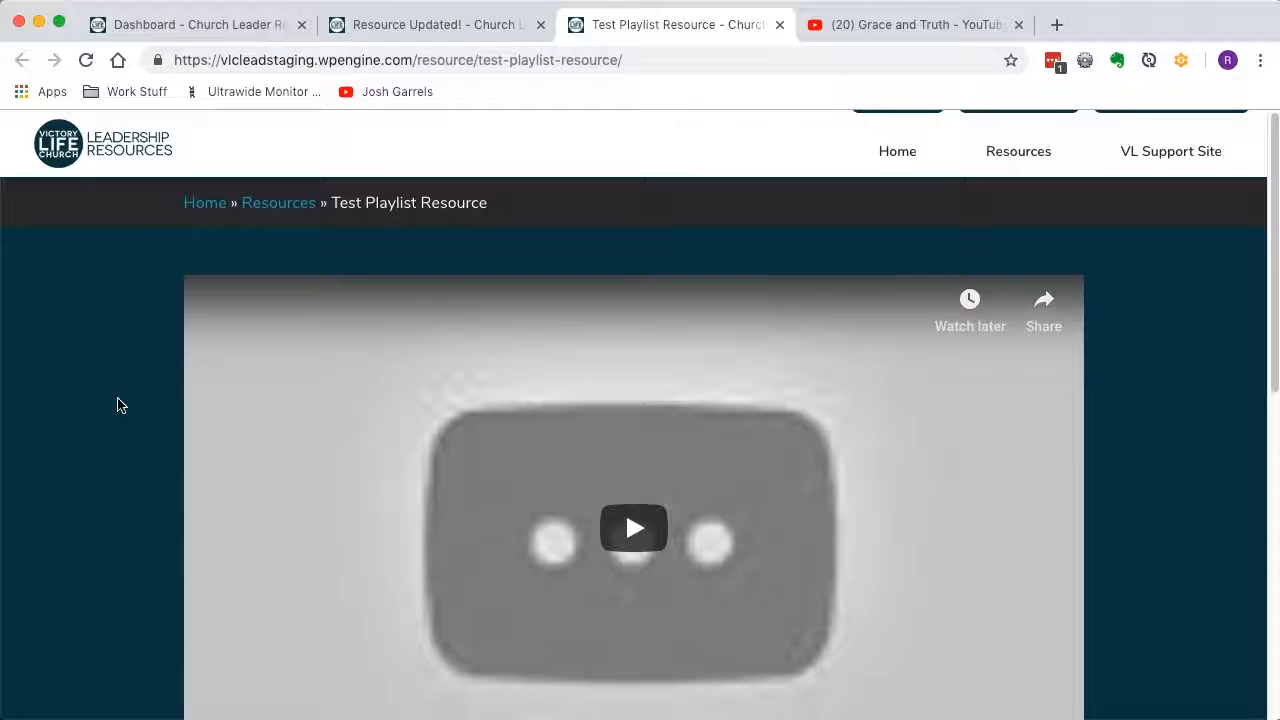
Close the Resource Updated page and open Test Playlist Resource for editing from a duplicate of the dashboard.
left_click(438, 28)
key("super+w")
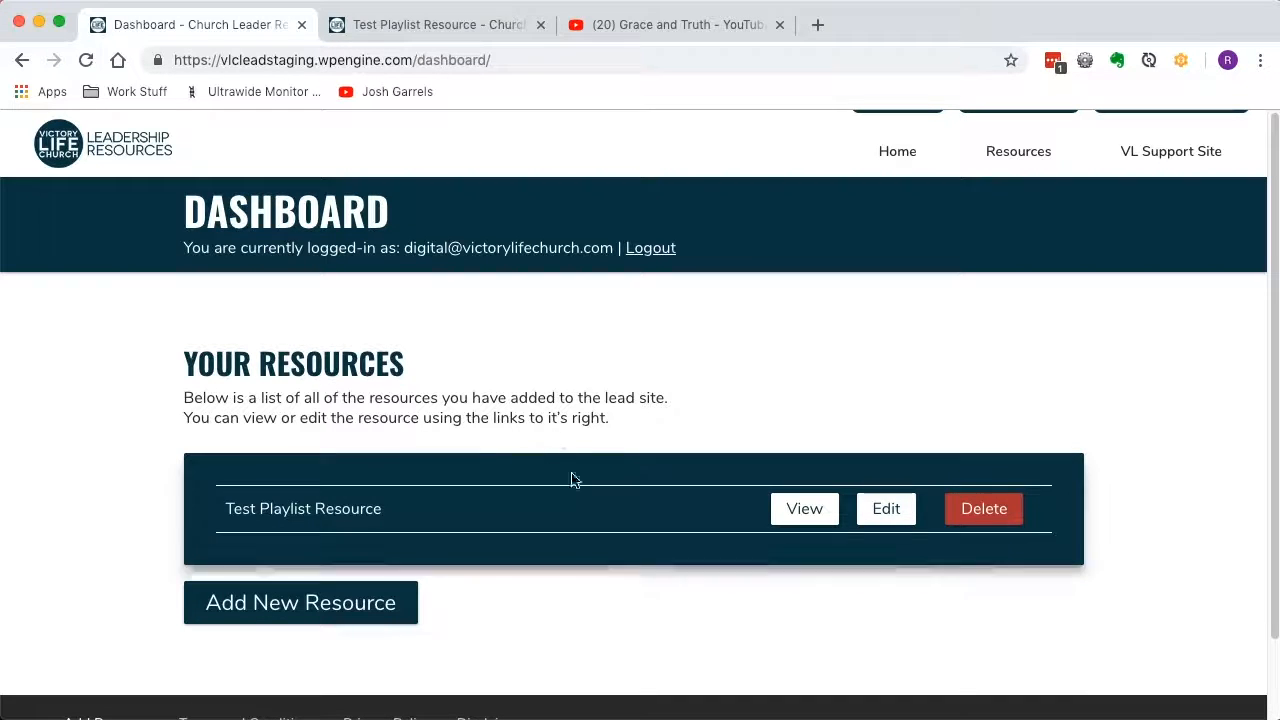
key("alt+shift+d")
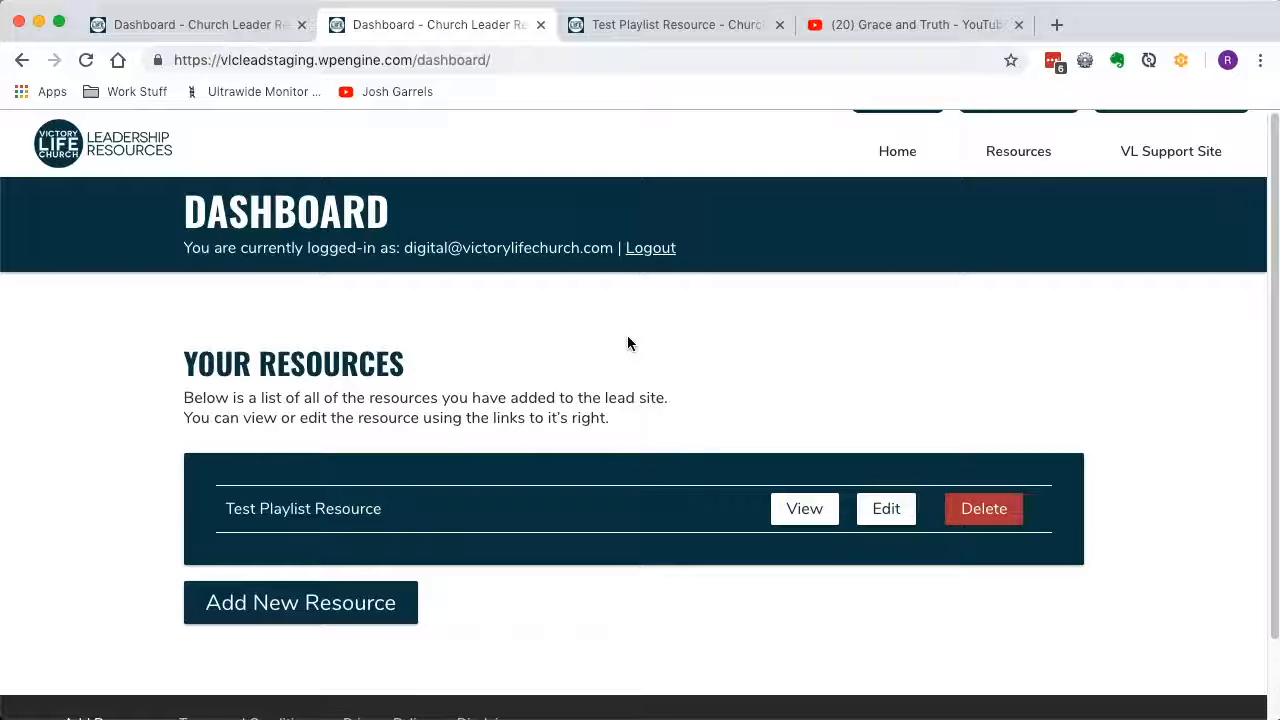
left_click(902, 515)
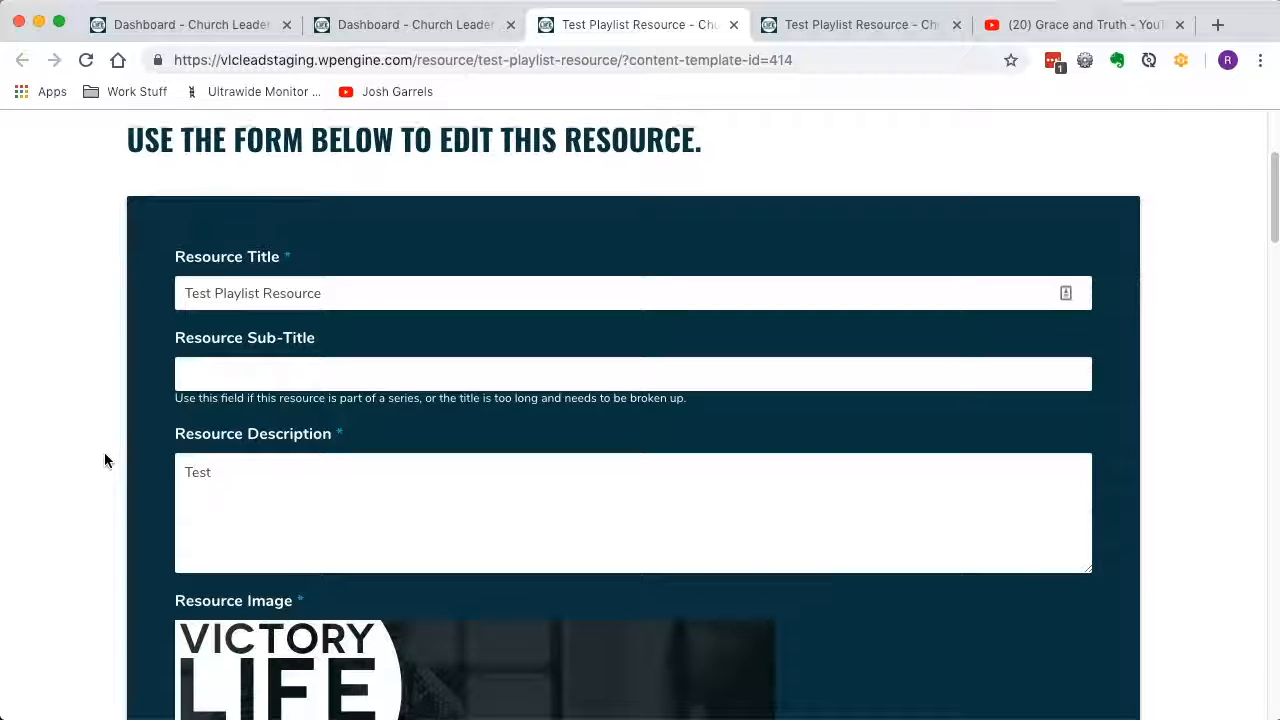
Change the resource description to "Test adjust here".
scroll(104, 452, "down", 4)
left_click(282, 297)
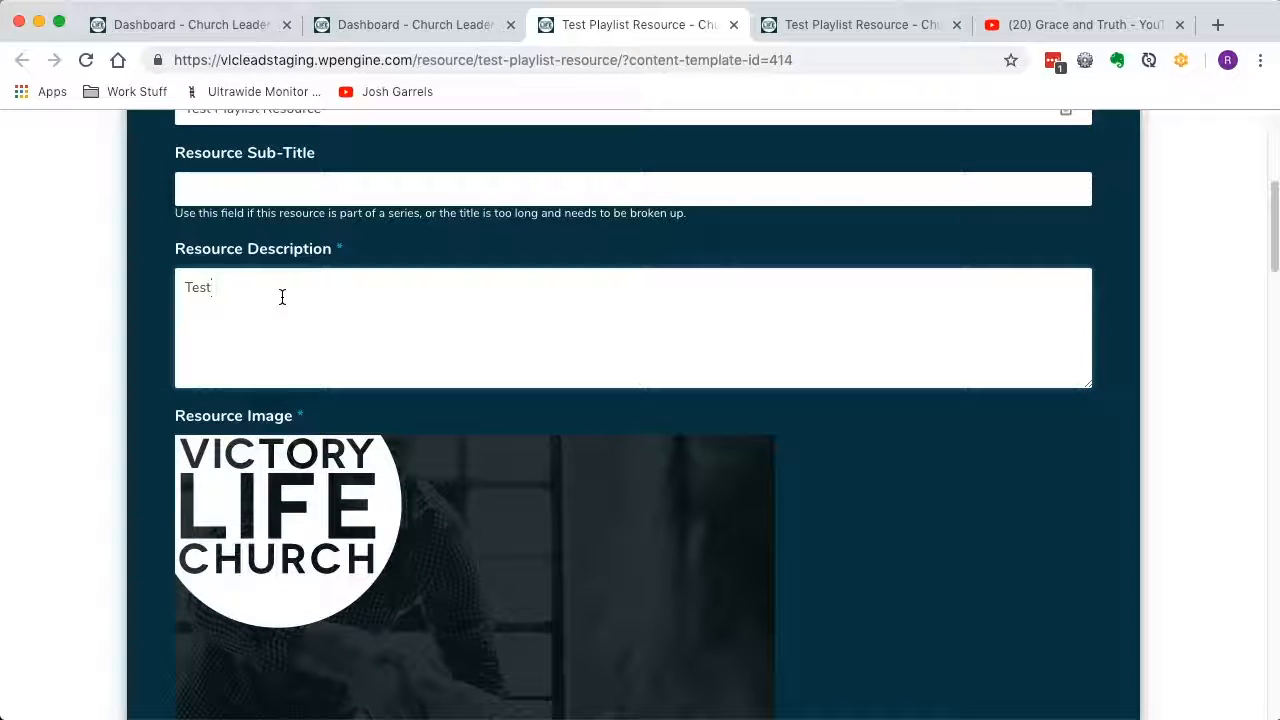
type("adjust here")
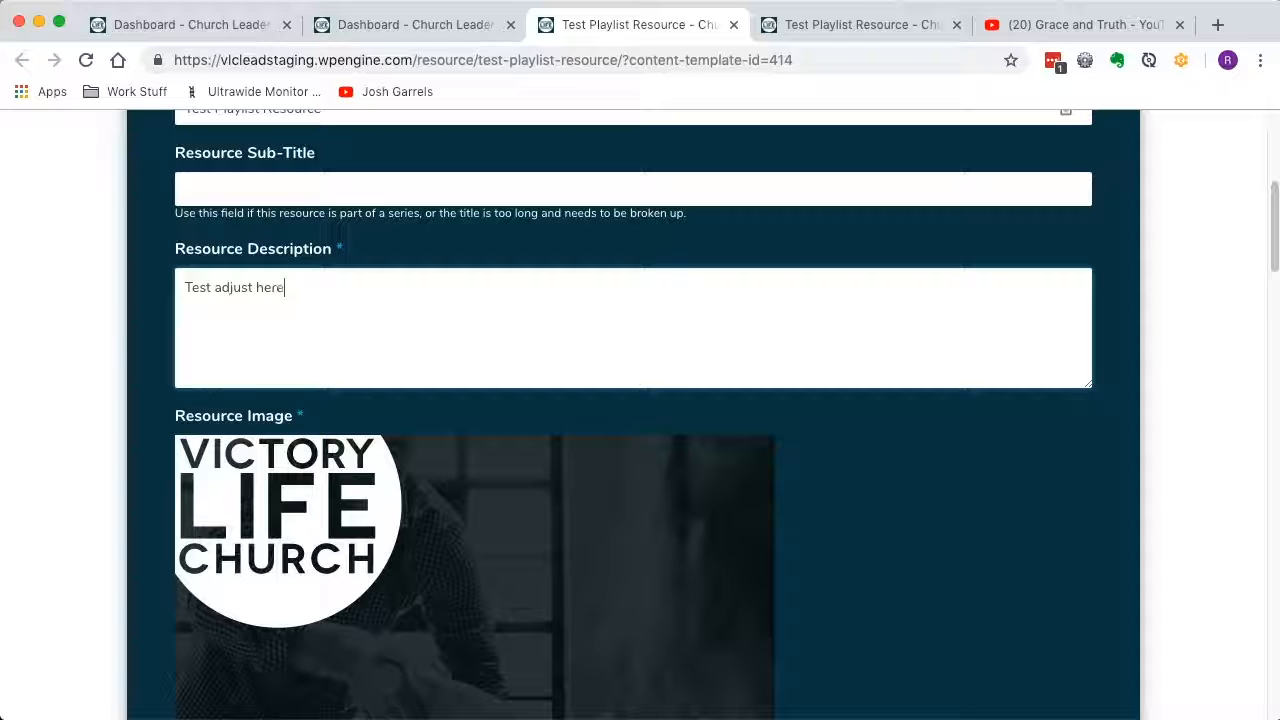
Remove the existing resource image and upload for_demo.png from the recent files as its replacement.
scroll(179, 318, "down", 1)
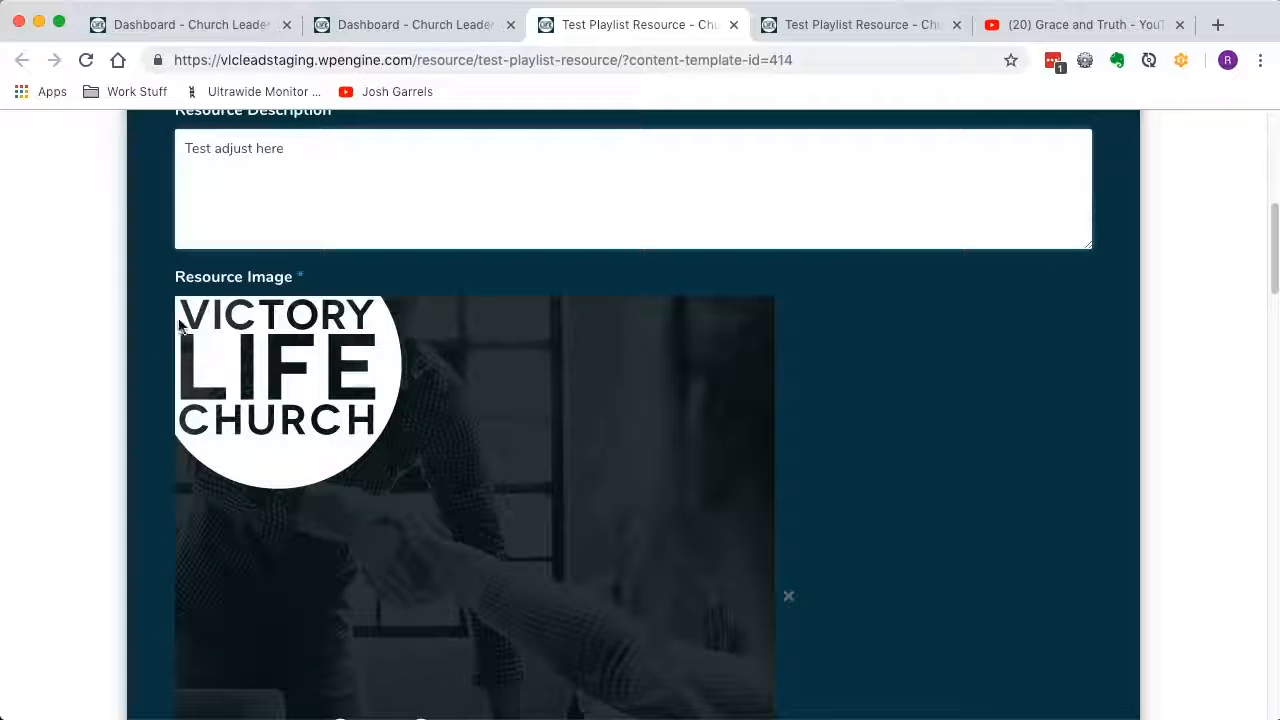
scroll(82, 349, "down", 1)
scroll(82, 349, "down", 1)
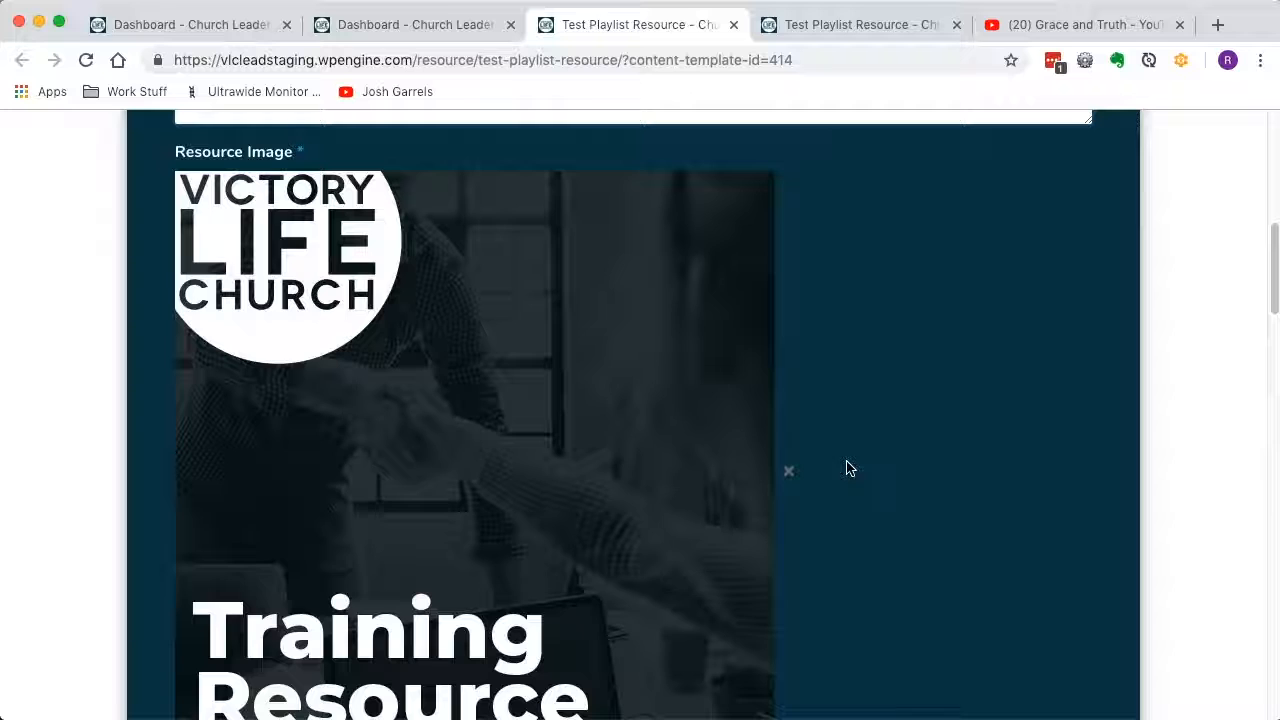
left_click(789, 474)
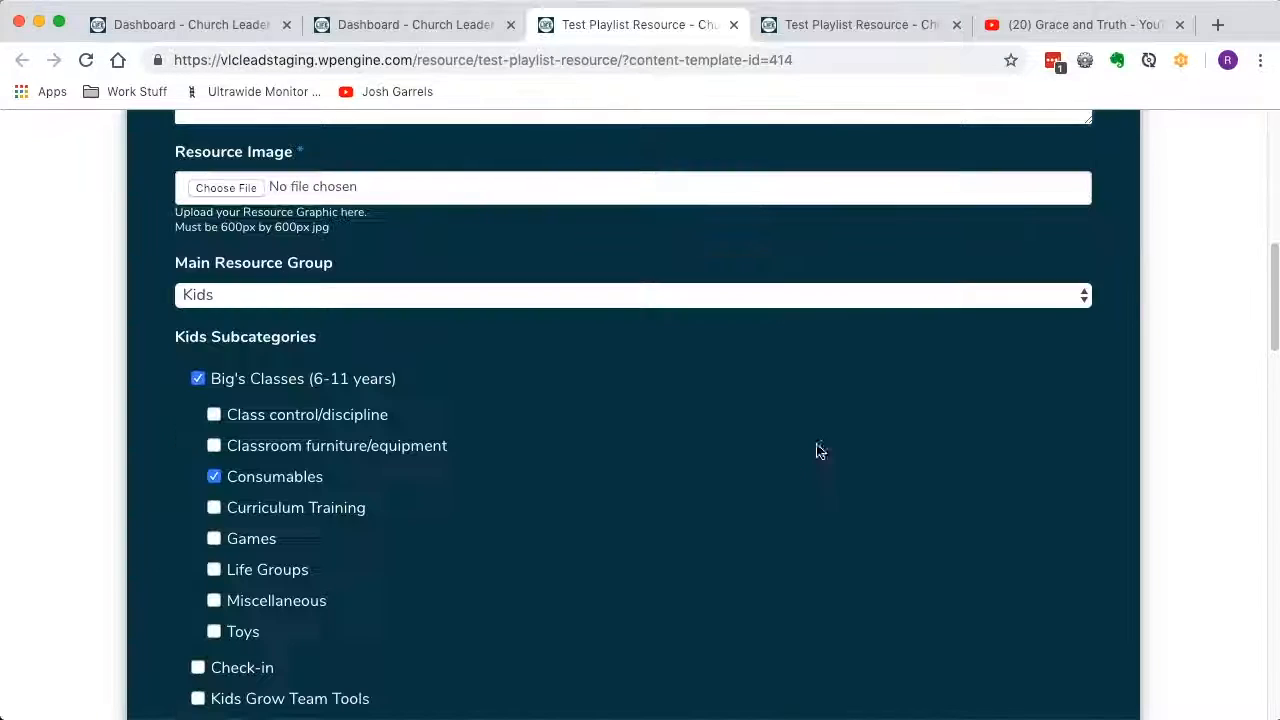
left_click(226, 187)
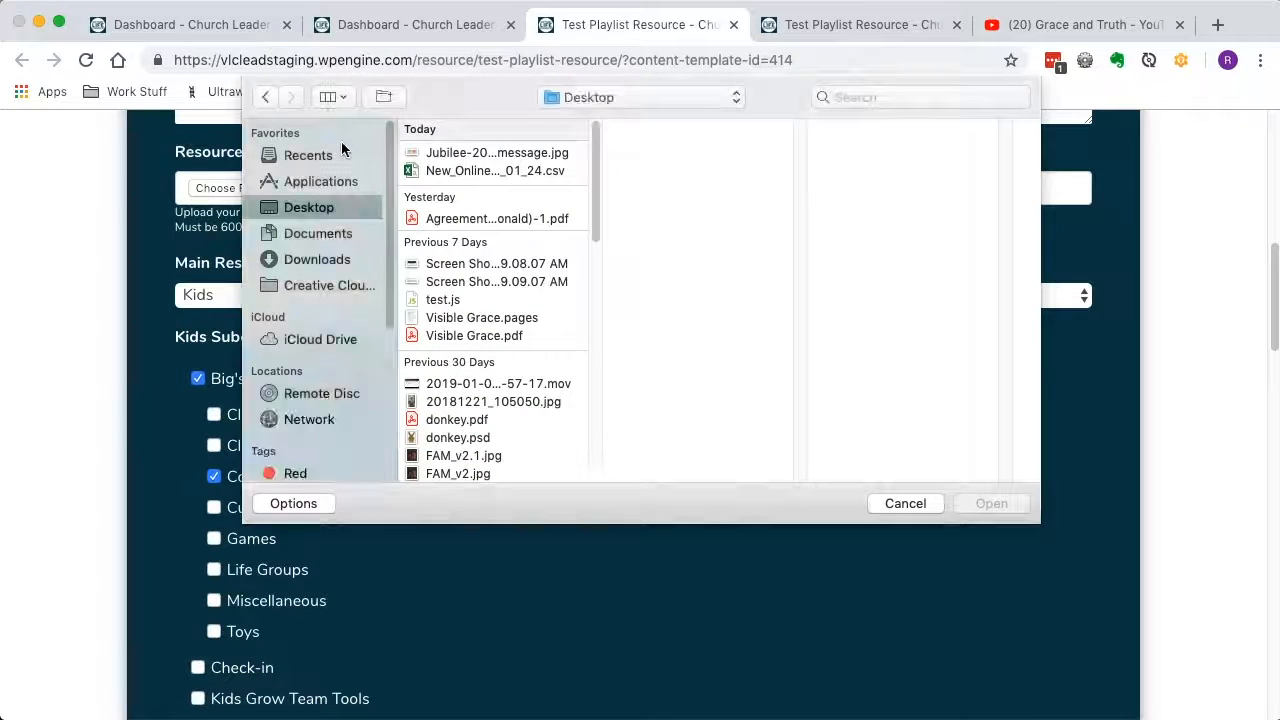
left_click(310, 158)
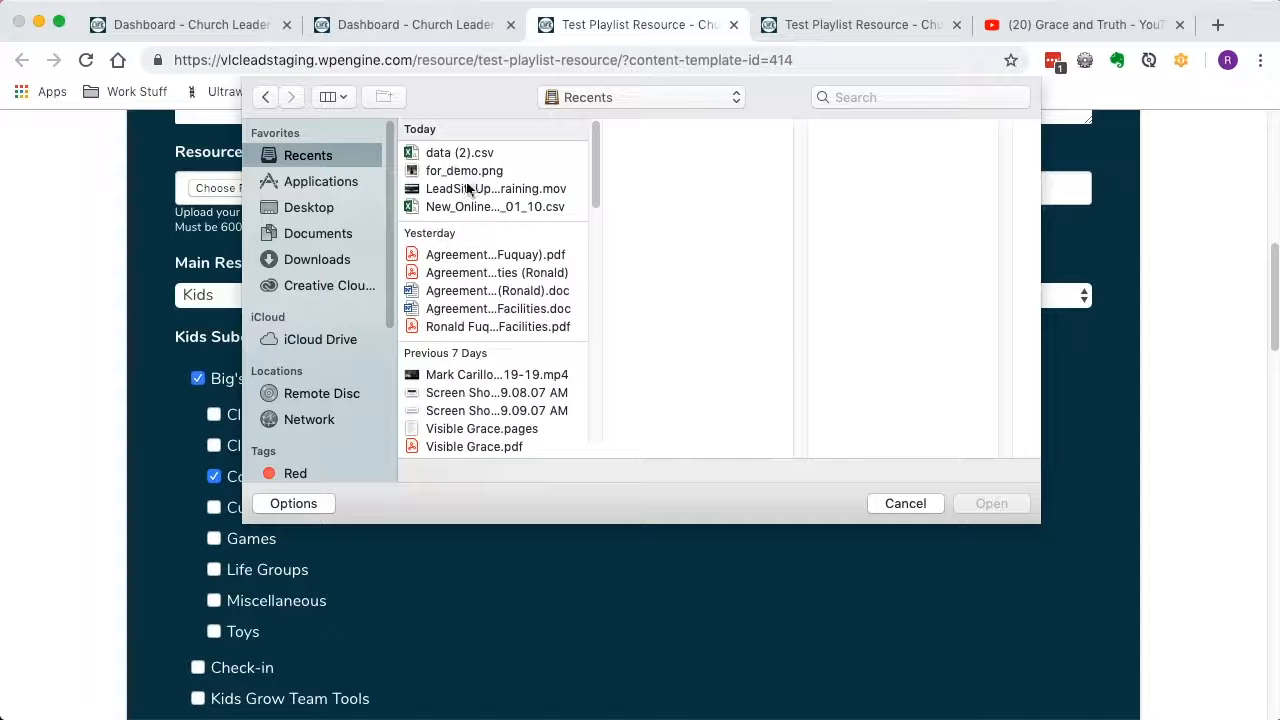
left_click(462, 172)
left_click(1006, 508)
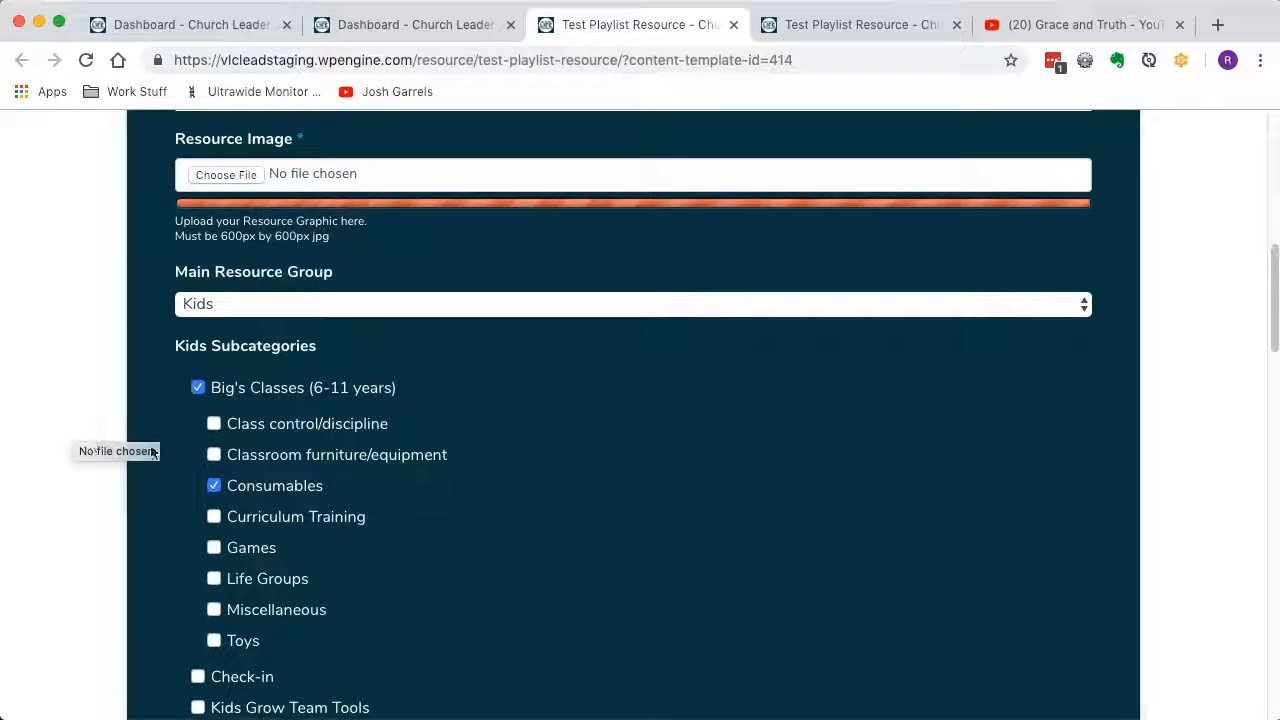
Delete Expensify-Training-Guide-4.pdf from the resource documents and reorder the rest so Expensify-Training-Guide-3.pdf is third, below Expensify-Training-Guide-2.pdf.
scroll(403, 489, "down", 3)
scroll(255, 244, "up", 1)
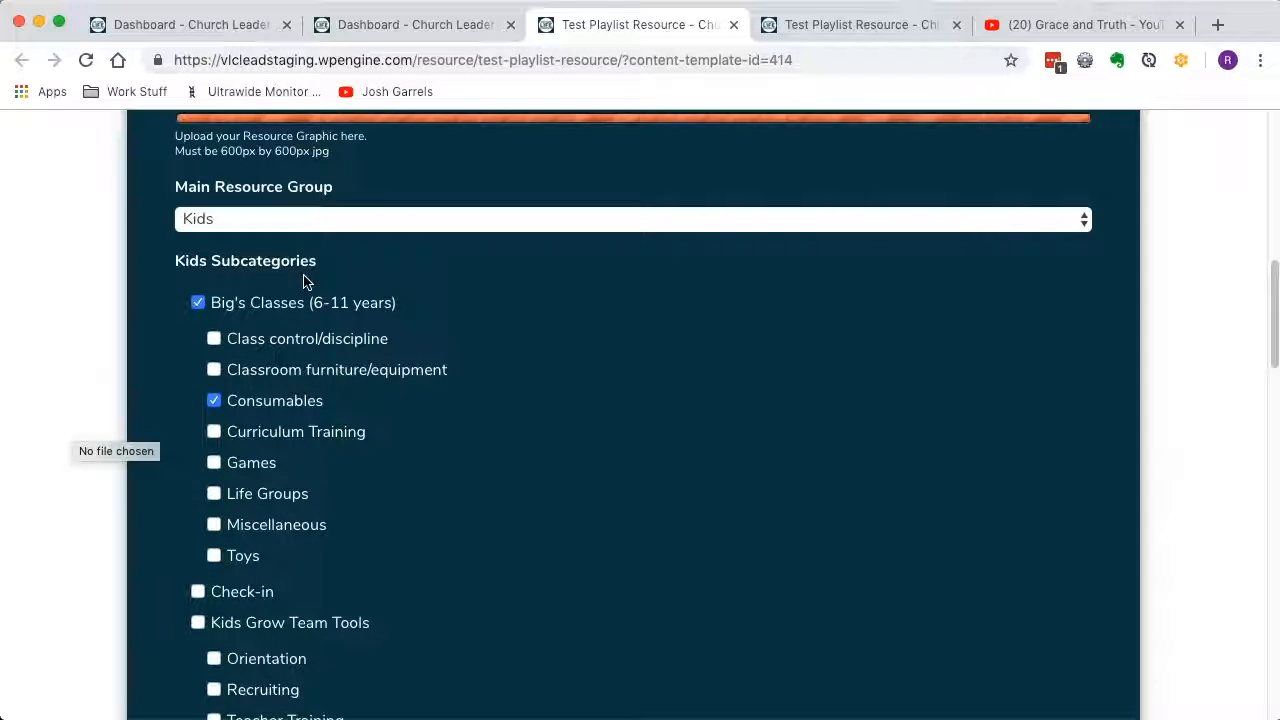
scroll(315, 580, "up", 3)
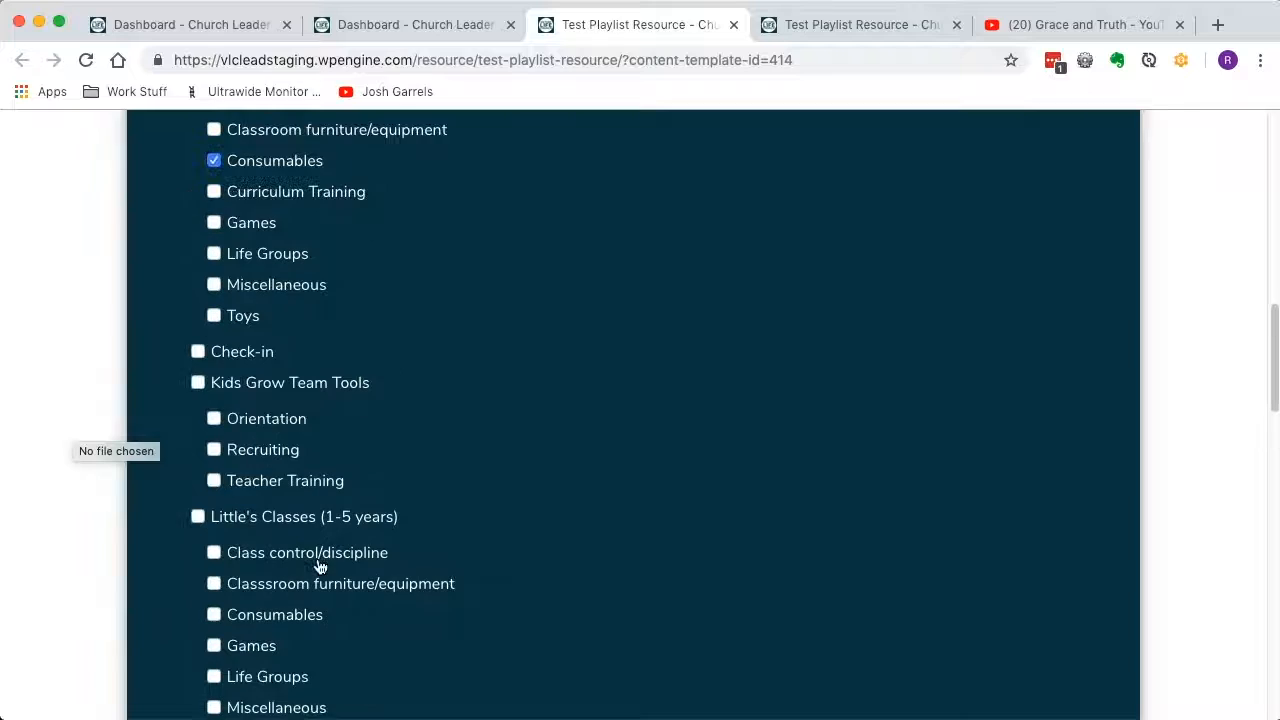
scroll(287, 545, "up", 2)
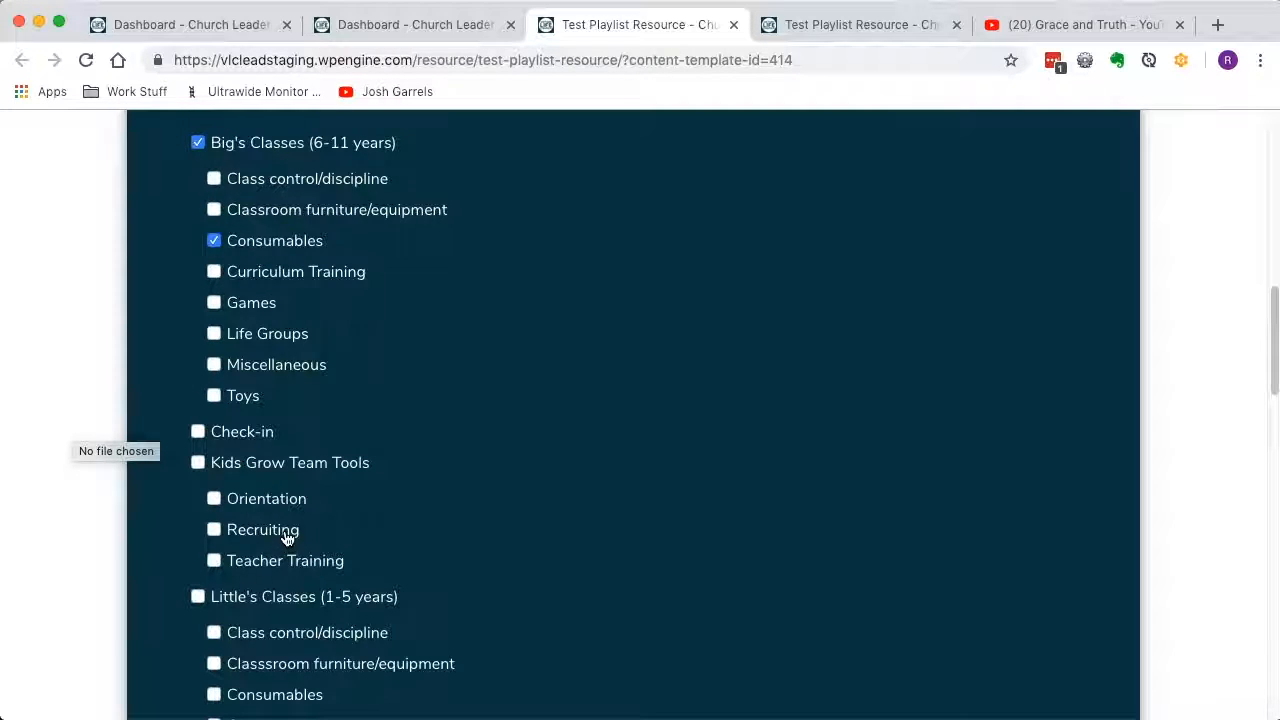
scroll(286, 533, "up", 3)
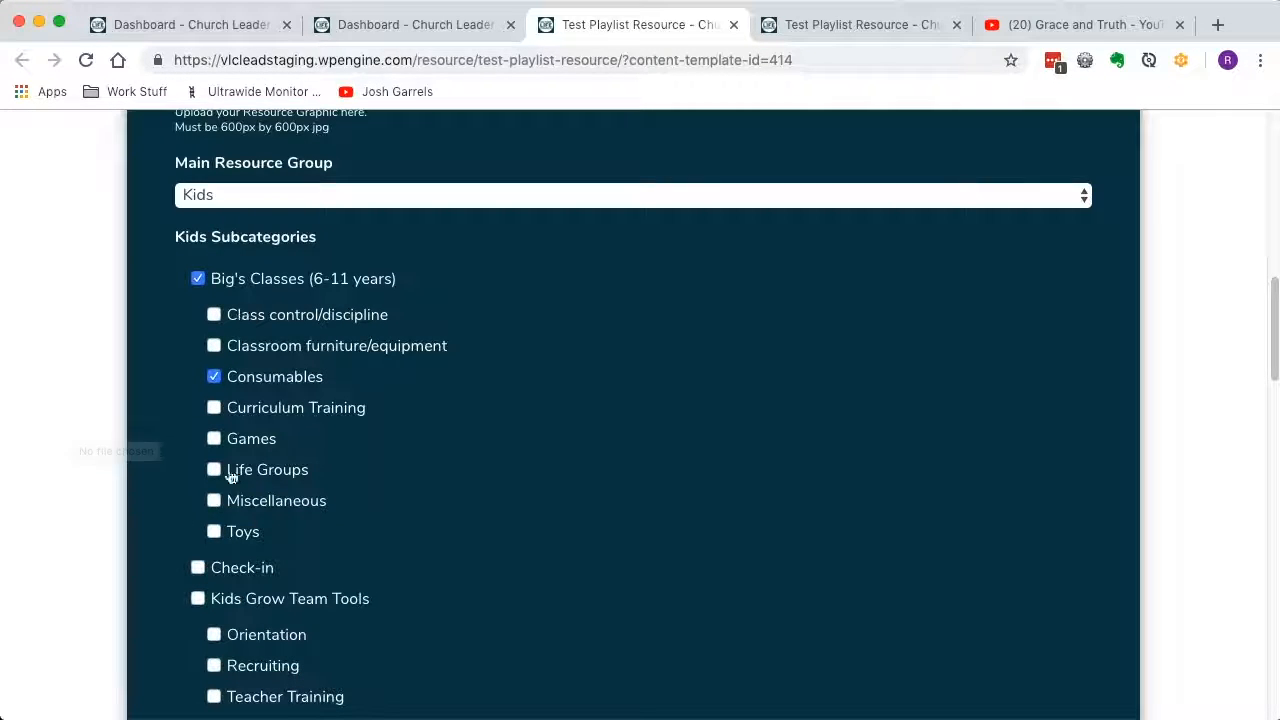
scroll(251, 528, "down", 10)
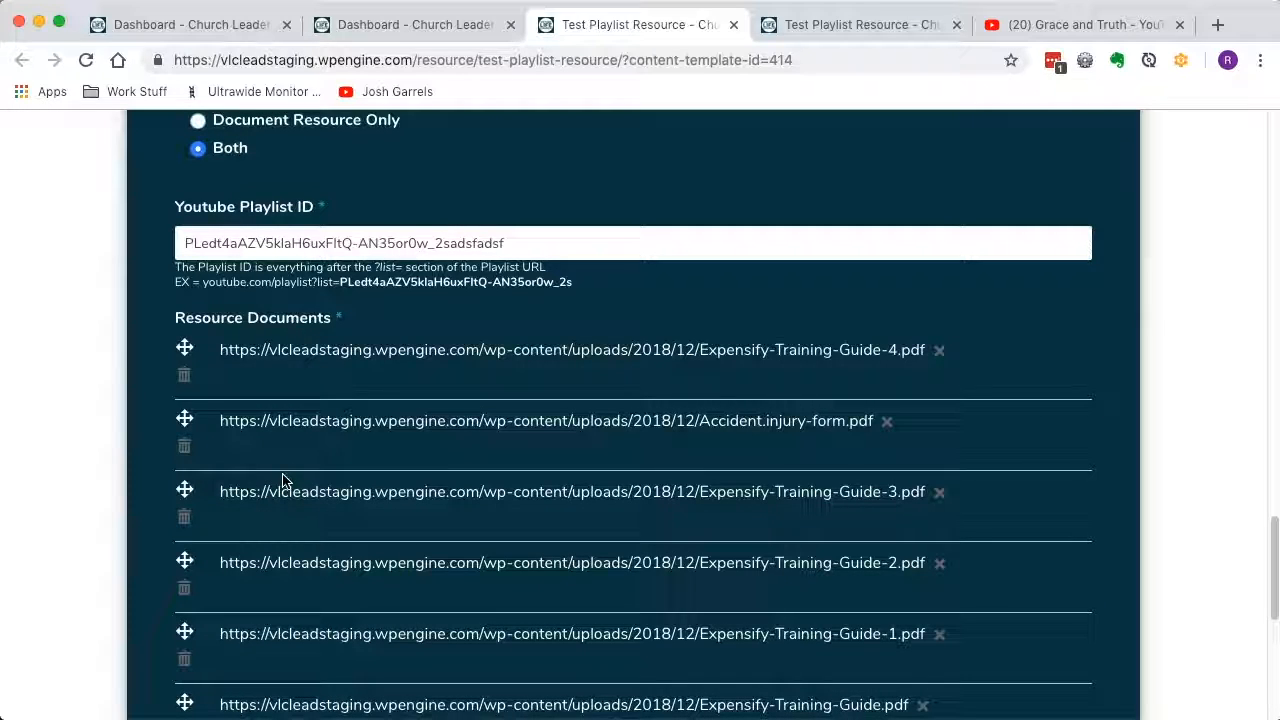
left_click(184, 373)
left_click_drag(182, 350, 185, 435)
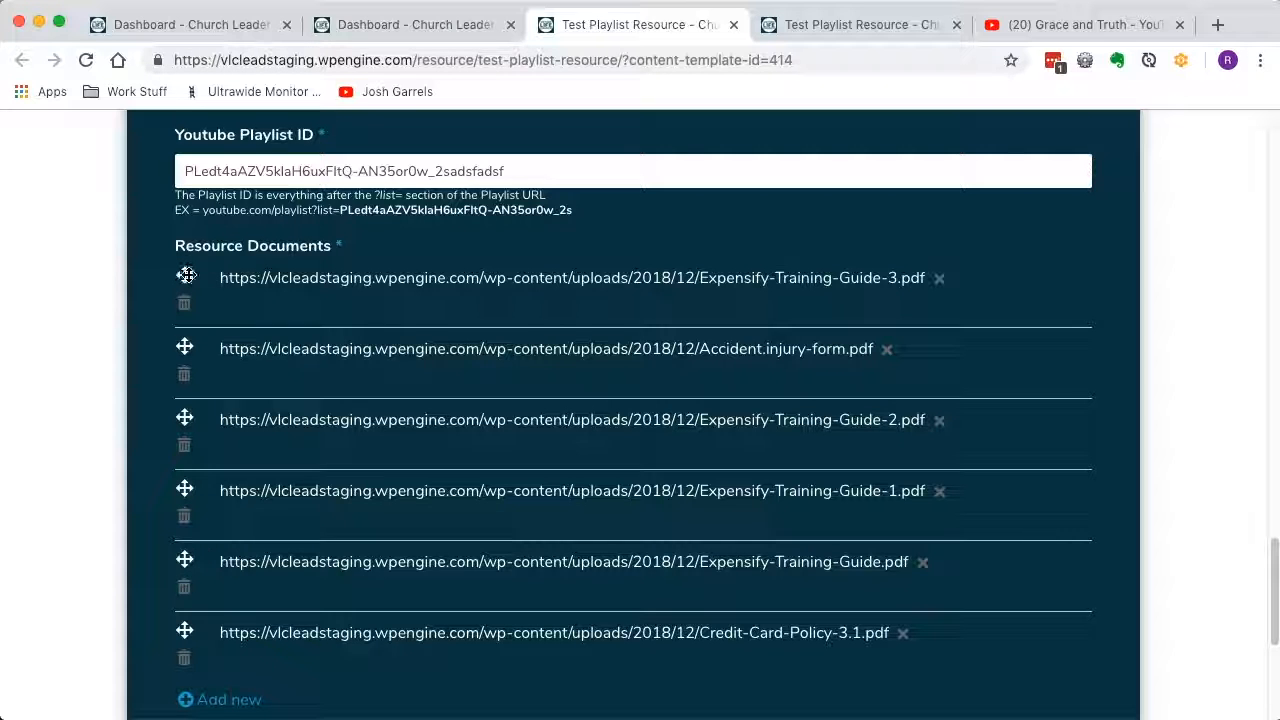
left_click_drag(186, 276, 188, 447)
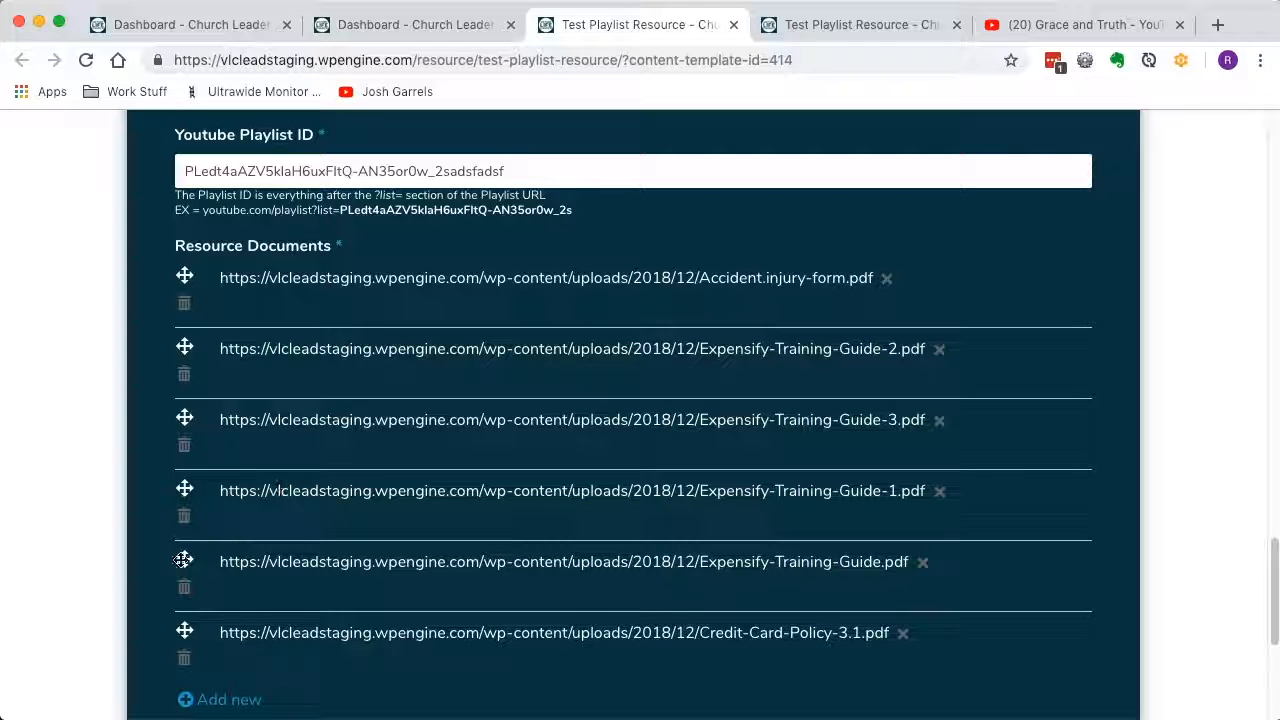
Delete Expensify-Training-Guide-1.pdf from the resource documents and save the resource update.
left_click(185, 517)
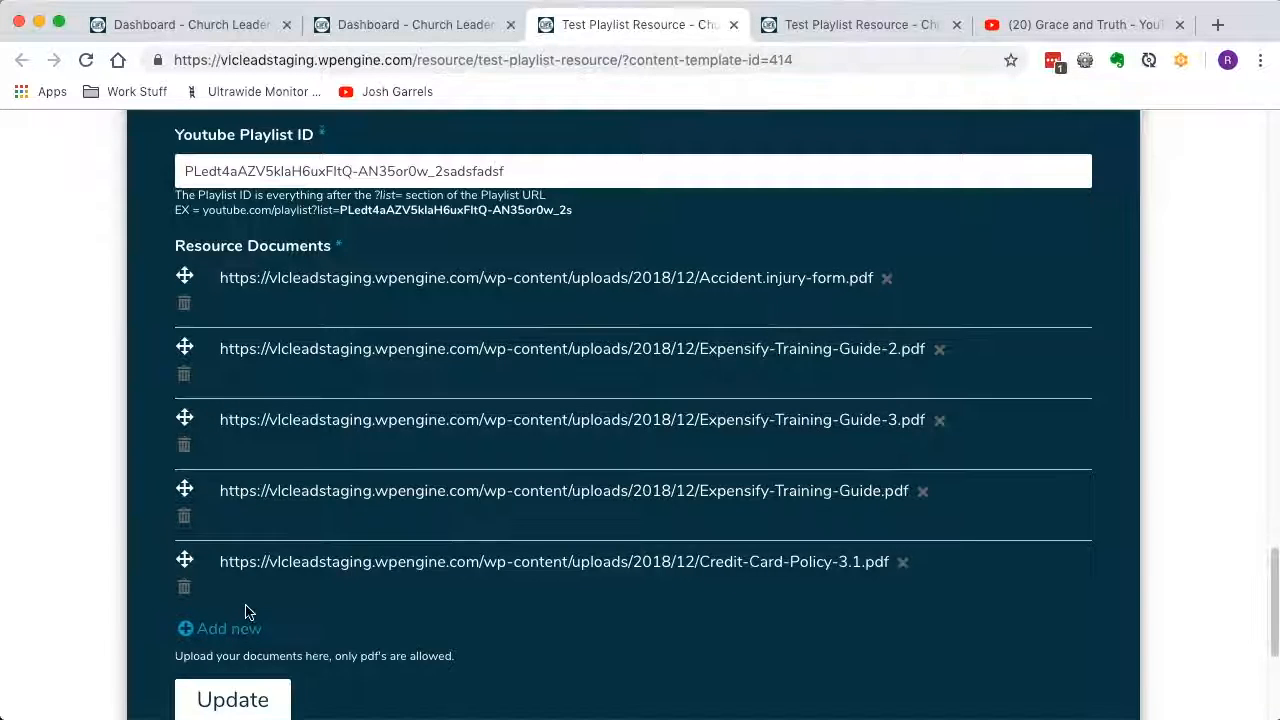
scroll(246, 608, "down", 2)
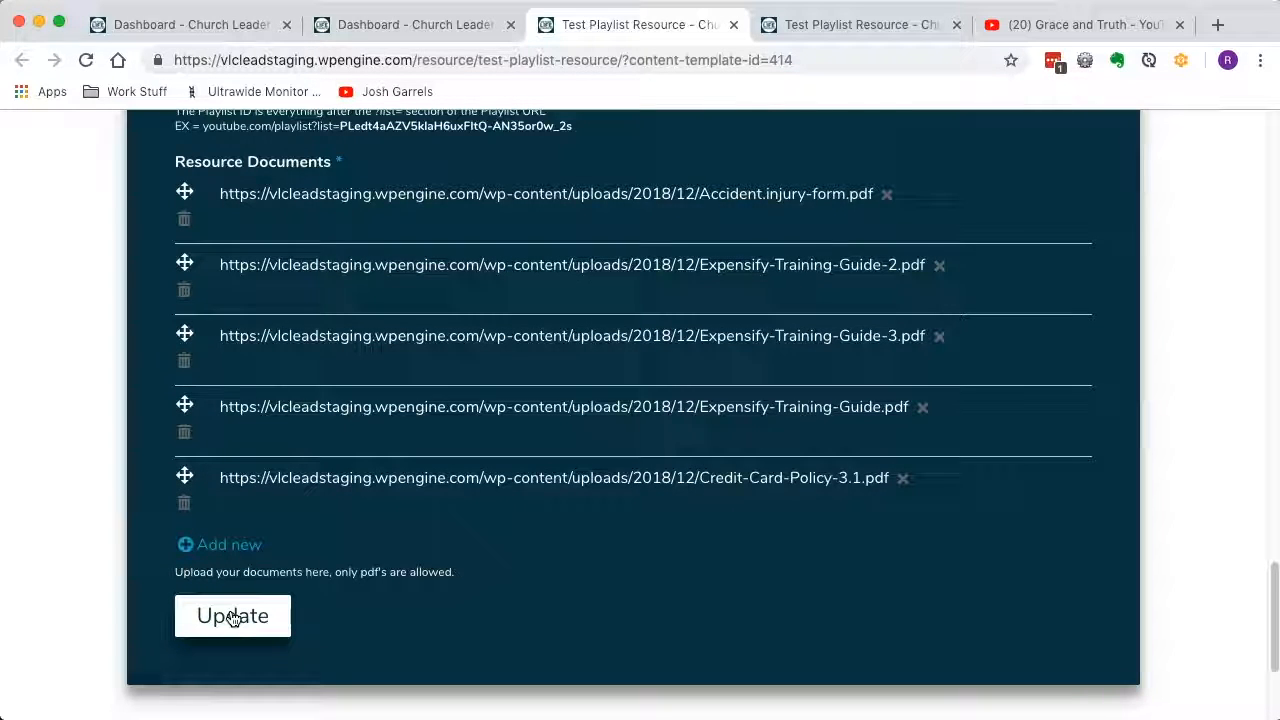
left_click(232, 619)
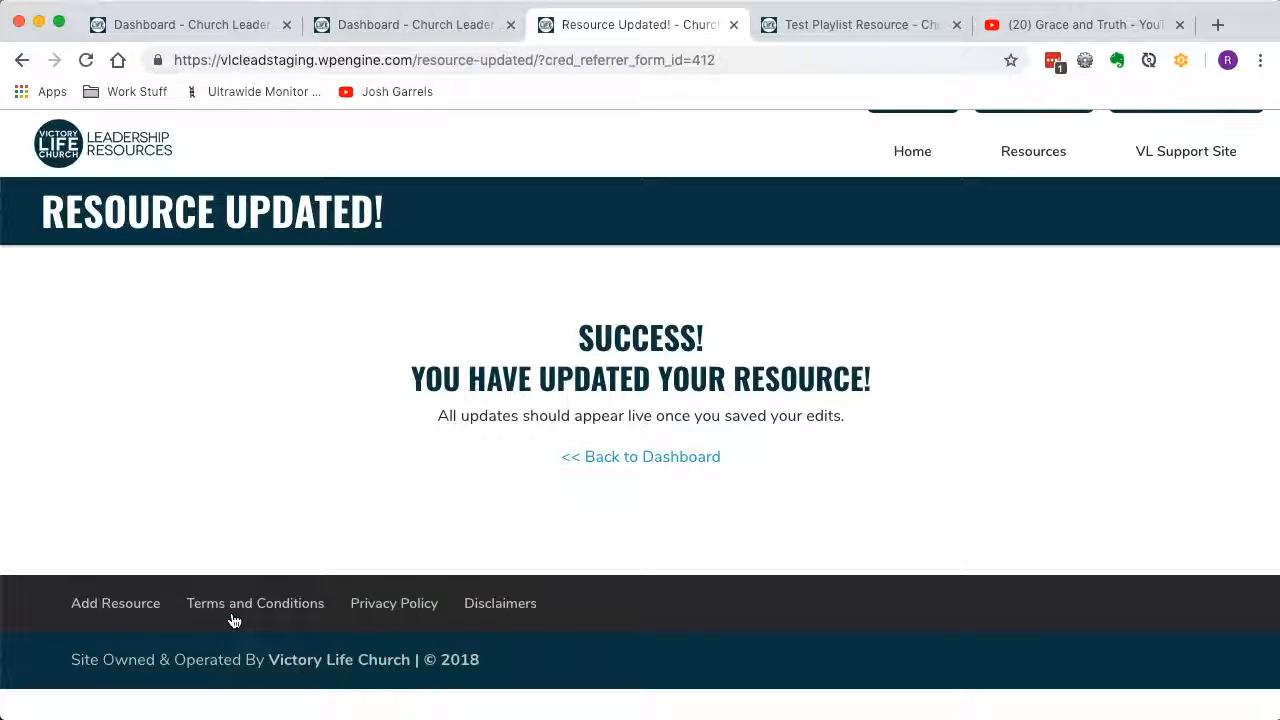
Return to the dashboard and delete Test Playlist Resource, confirming the deletion.
left_click(688, 461)
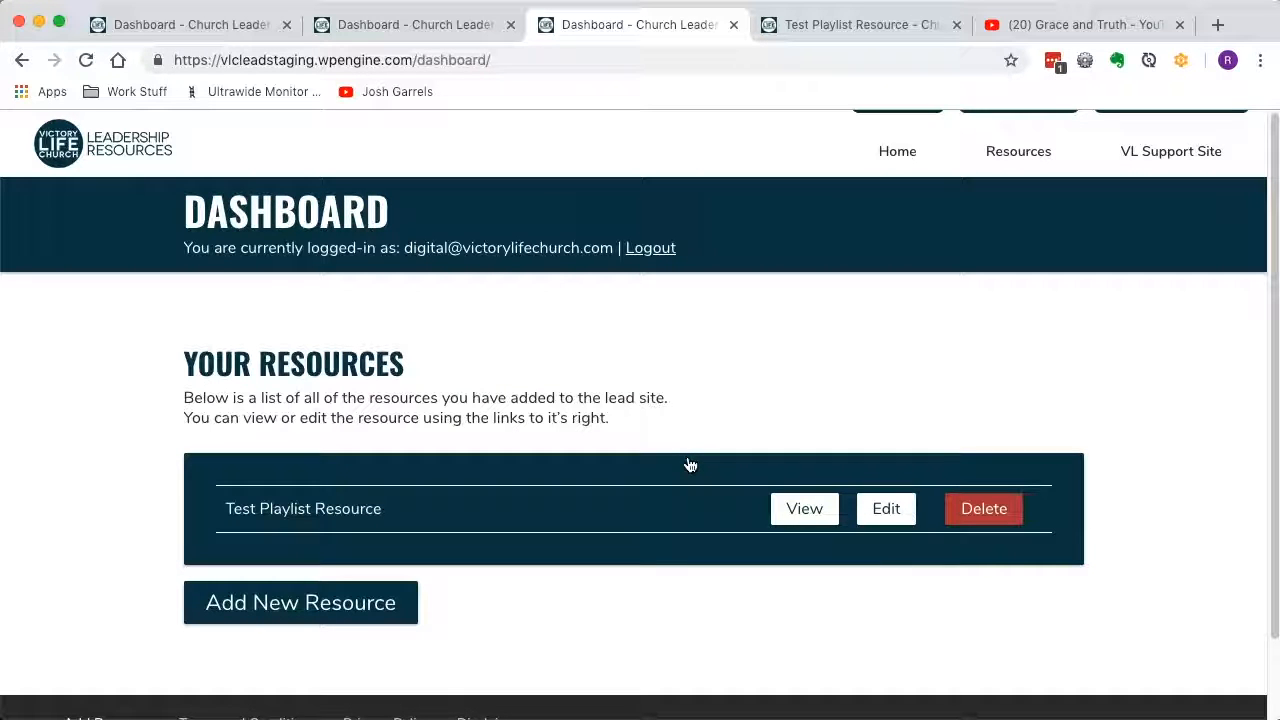
left_click(972, 517)
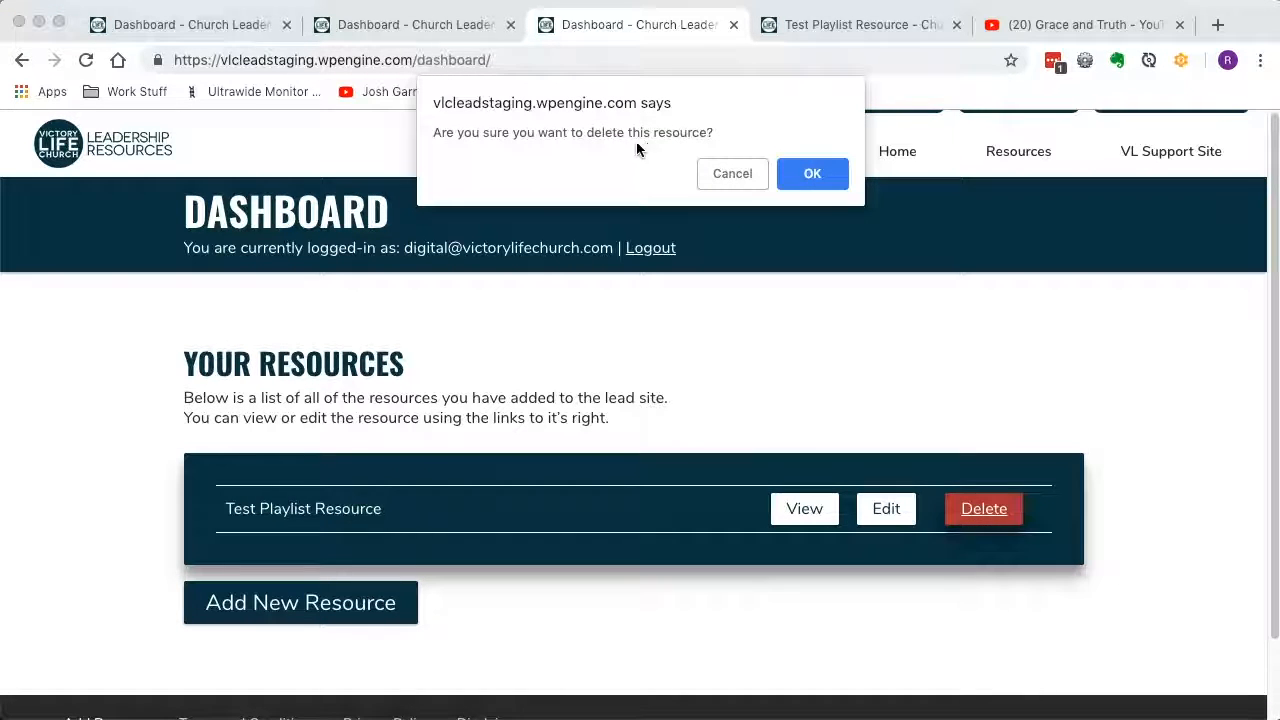
left_click(812, 175)
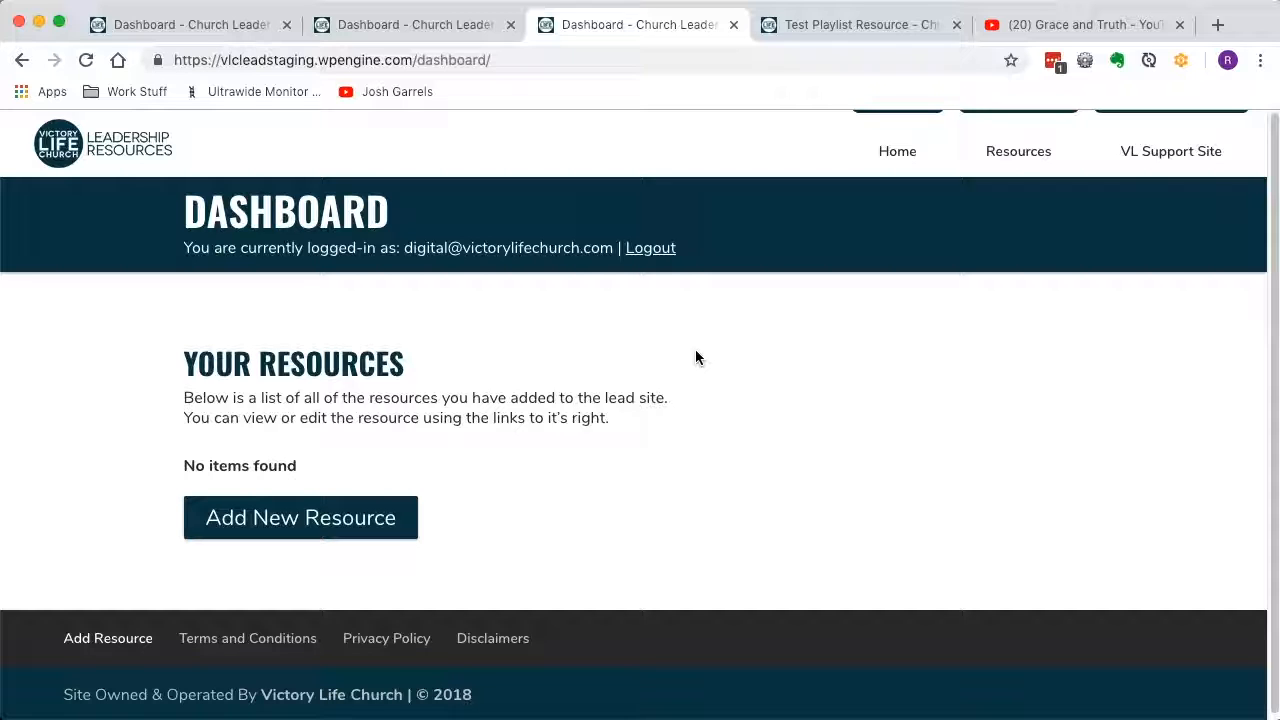
Start another new resource from the first dashboard page and set its main resource group to Accounting.
key("super+1")
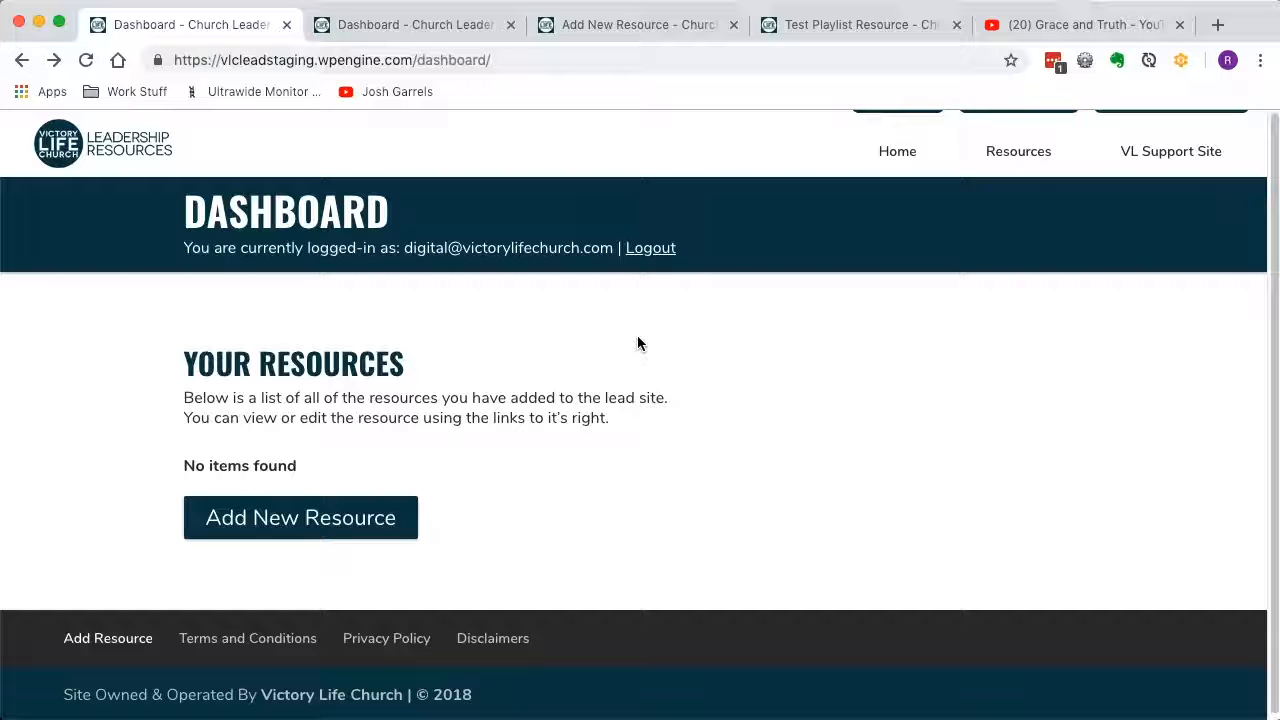
left_click(344, 519)
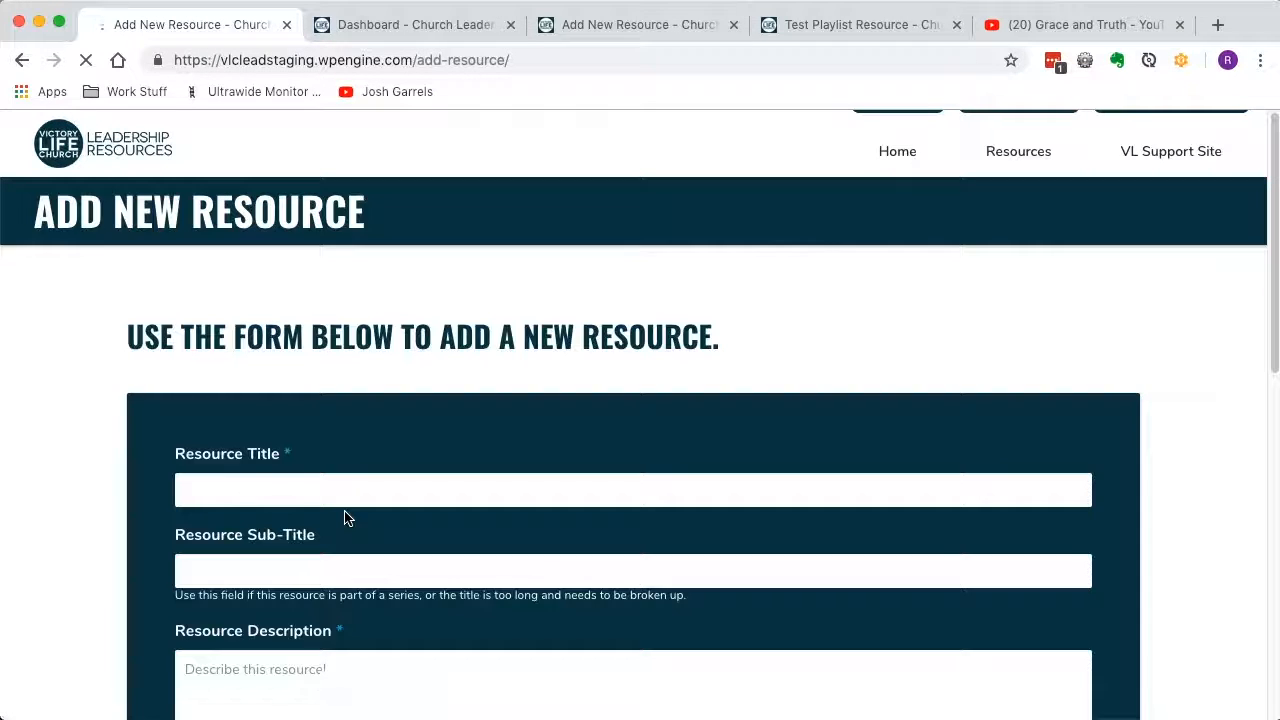
scroll(344, 519, "down", 2)
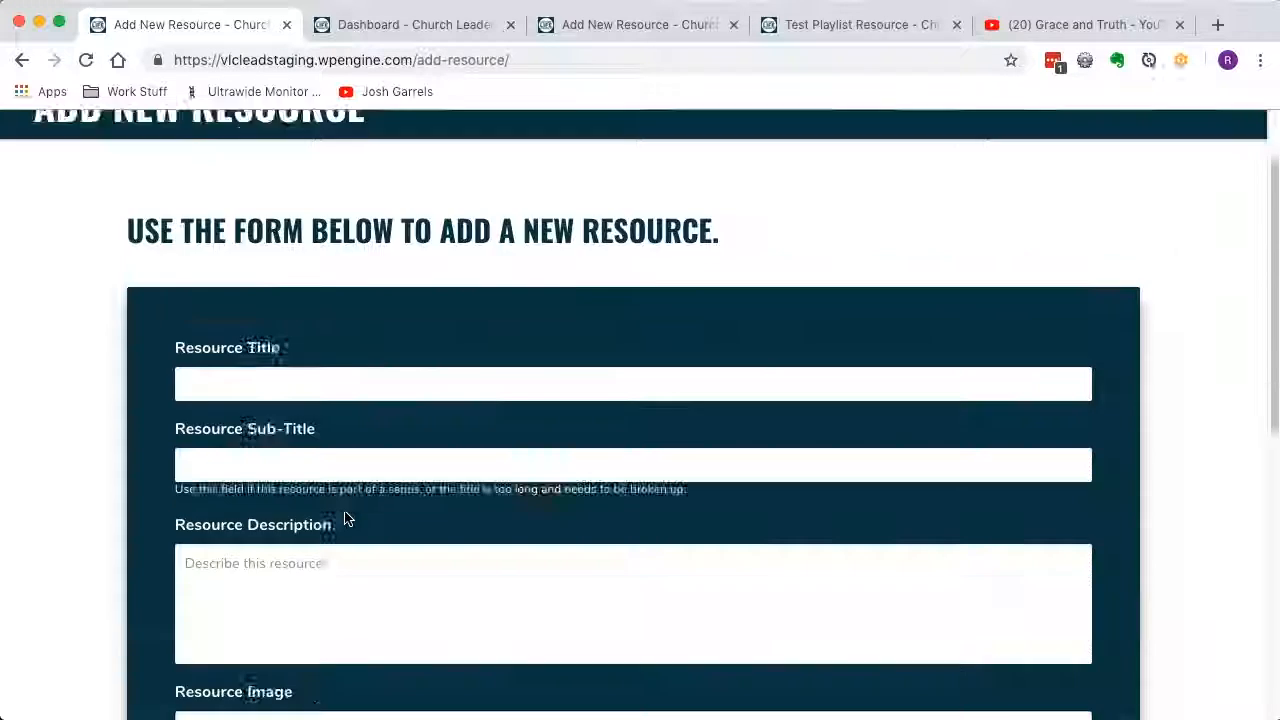
scroll(344, 519, "down", 5)
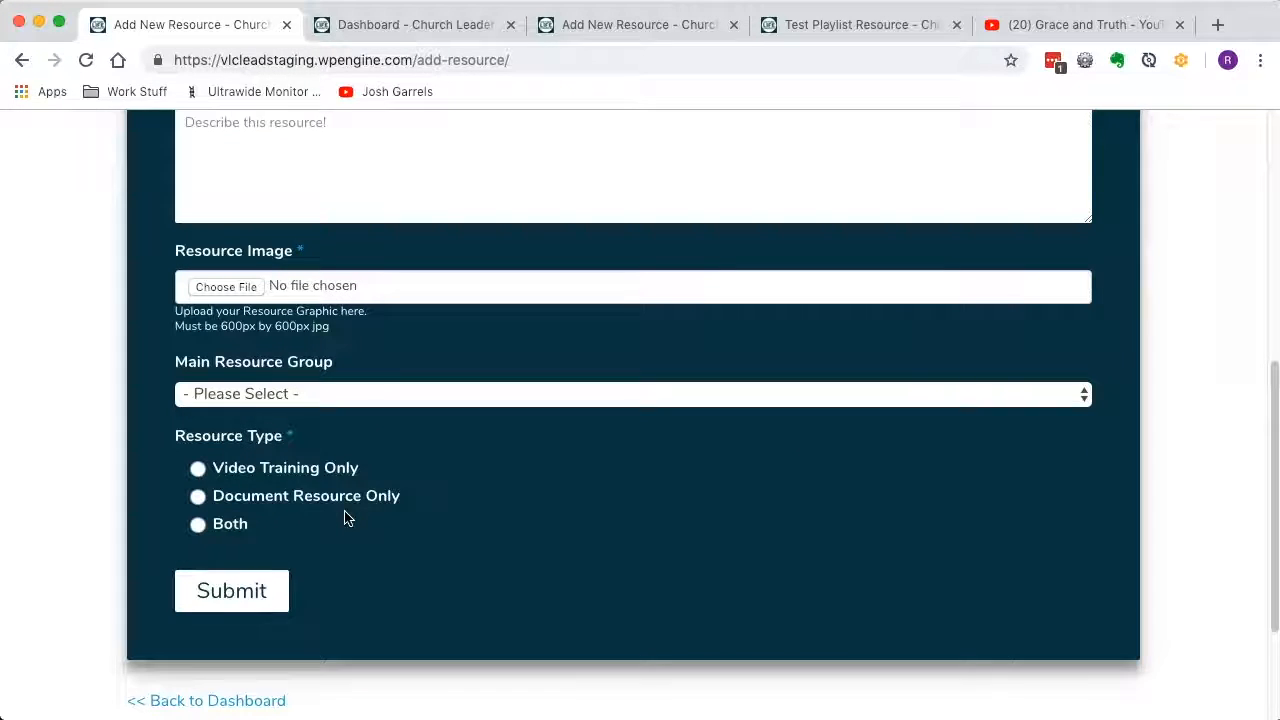
left_click(251, 404)
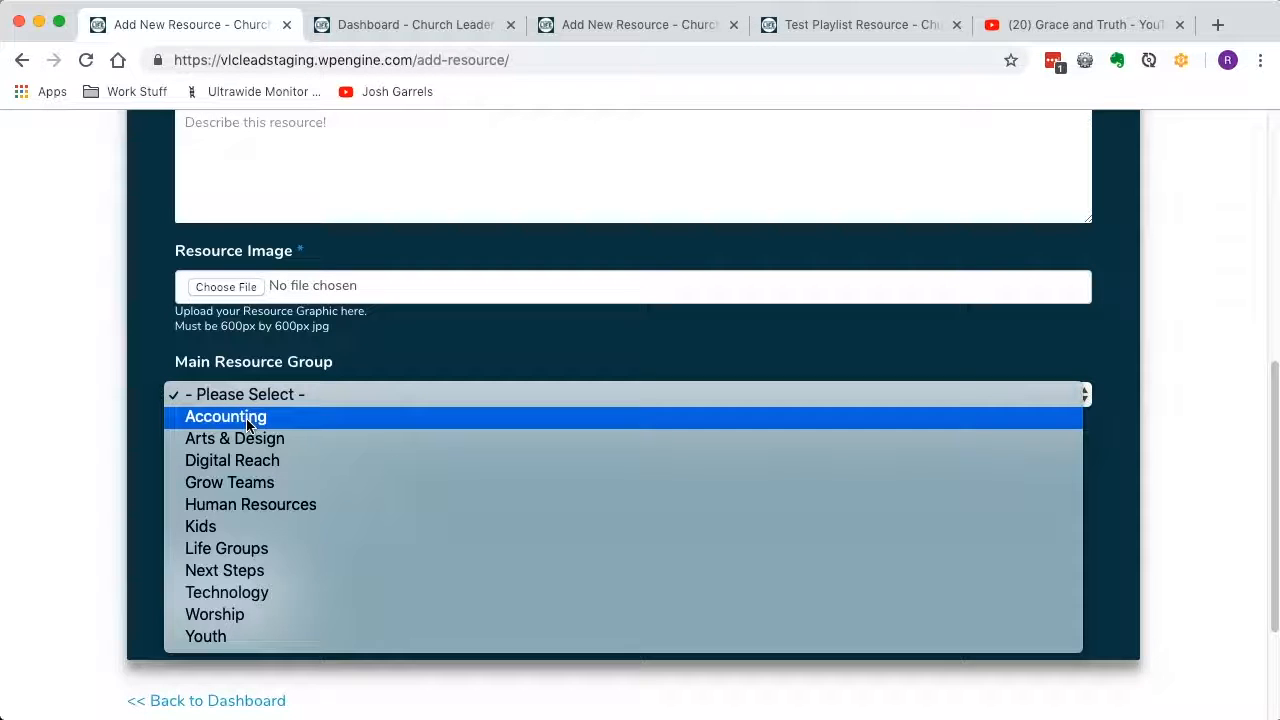
left_click(247, 420)
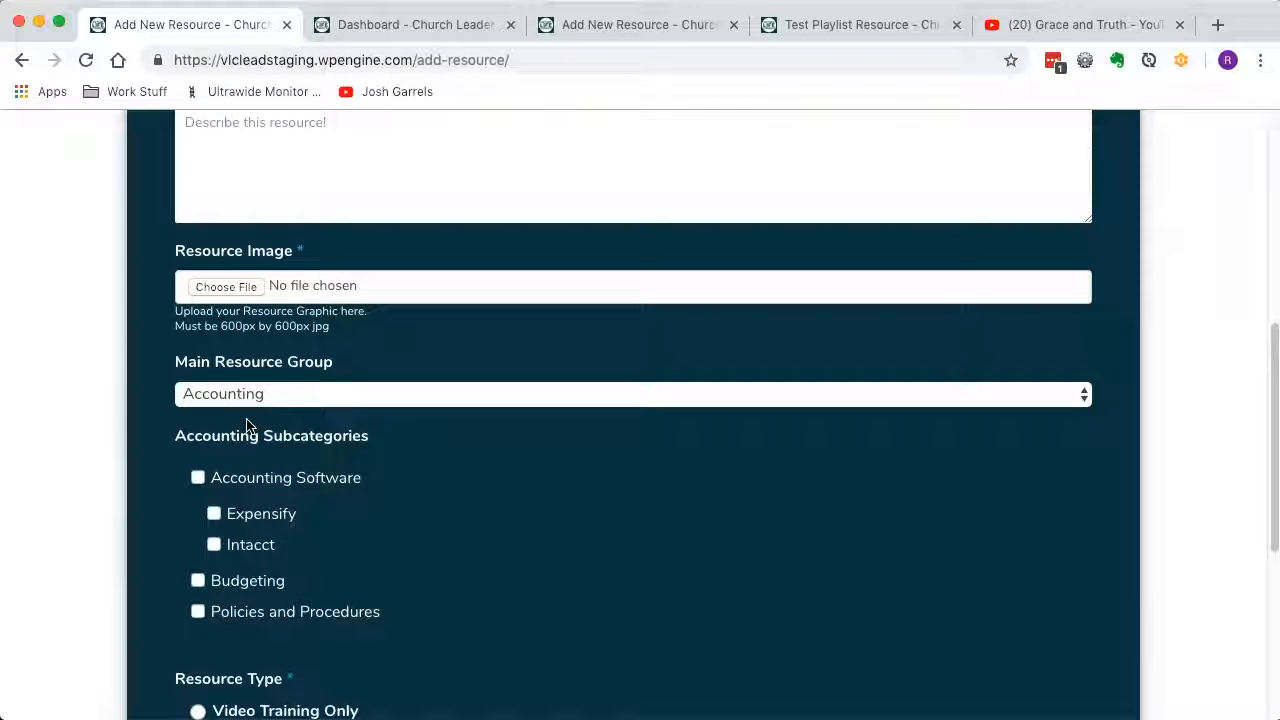